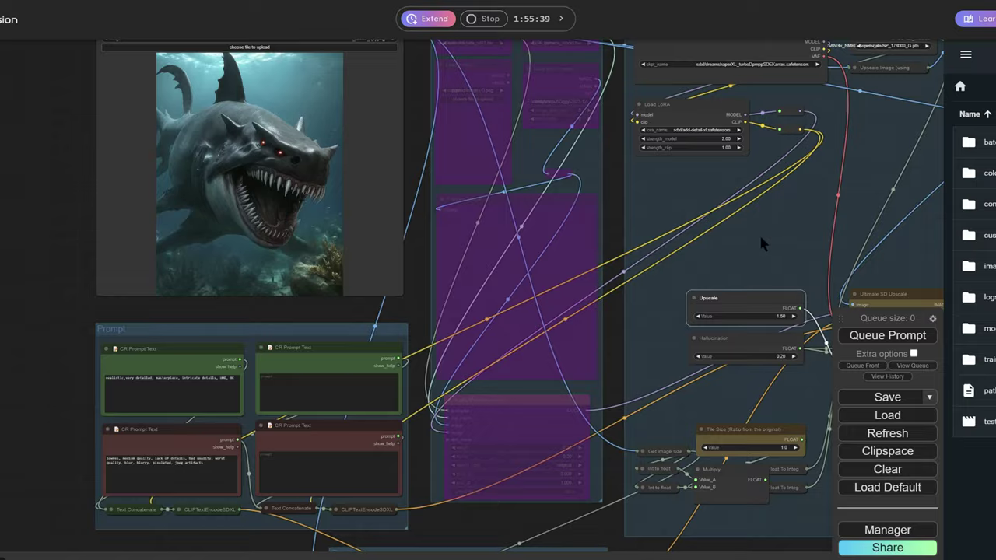
Step: Scroll the captioning utility and adjust its two tag confidence threshold sliders
scroll(763, 244, "down", 3)
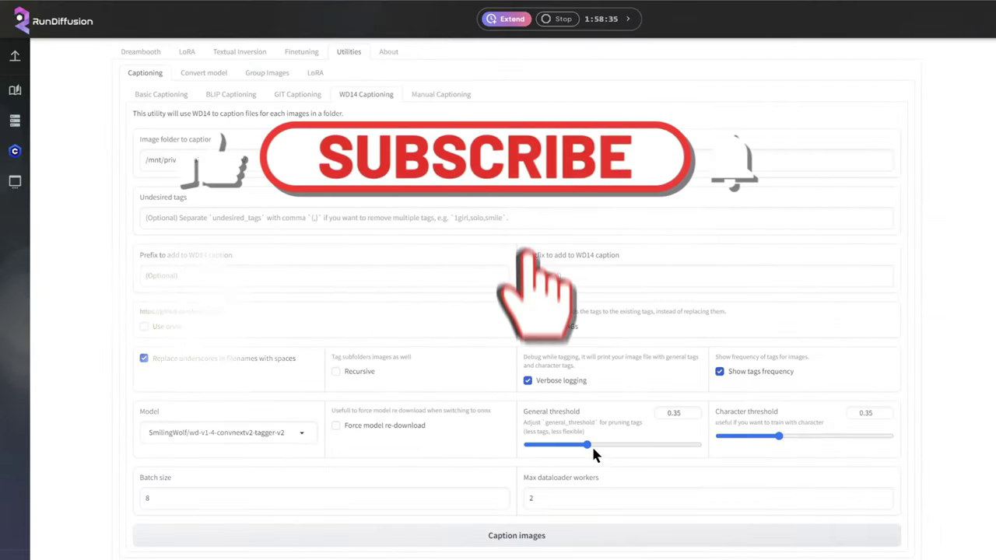
left_click_drag(587, 445, 571, 445)
left_click_drag(779, 435, 813, 437)
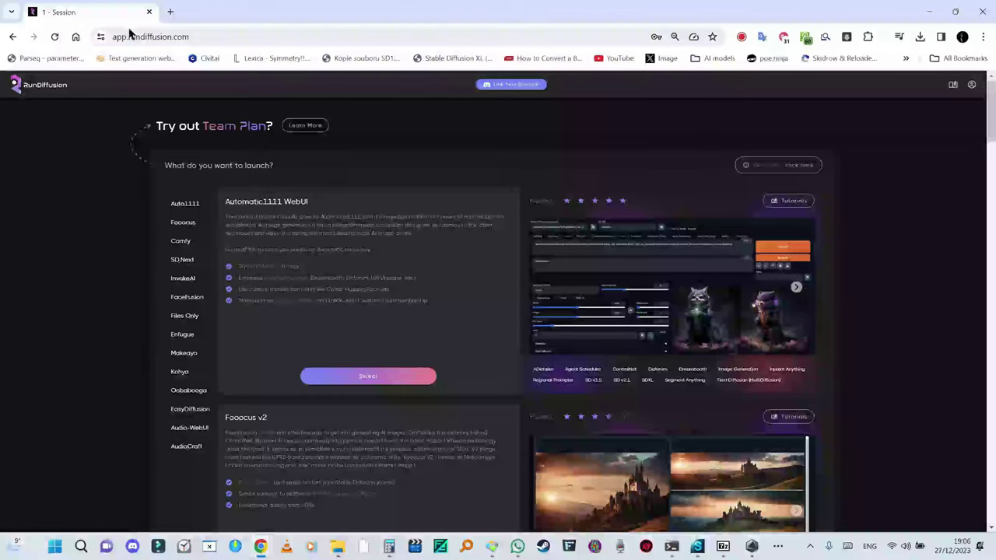
Step: Launch a 2-hour small-machine Automatic1111 session from the RunDiffusion launch page
left_click(217, 37)
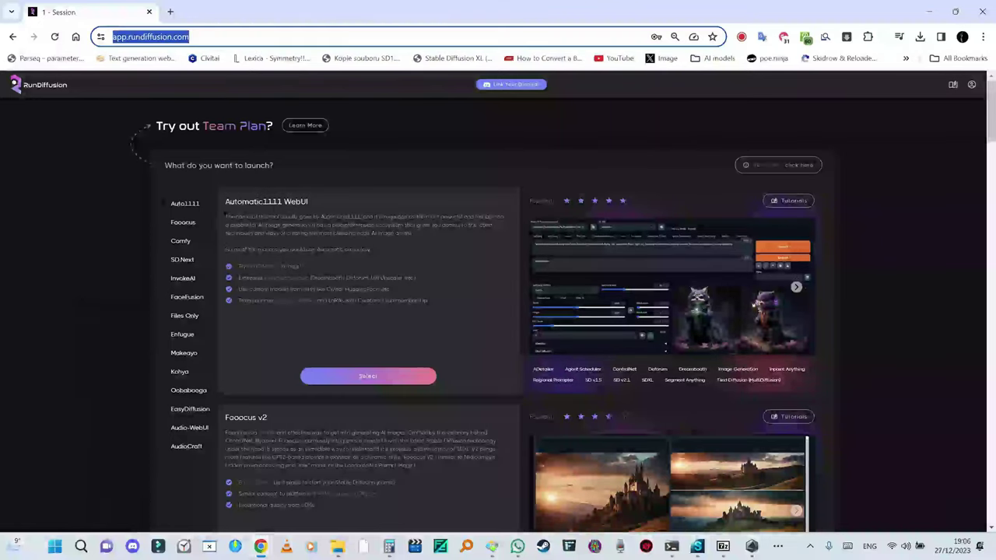
left_click(195, 210)
scroll(190, 207, "down", 1)
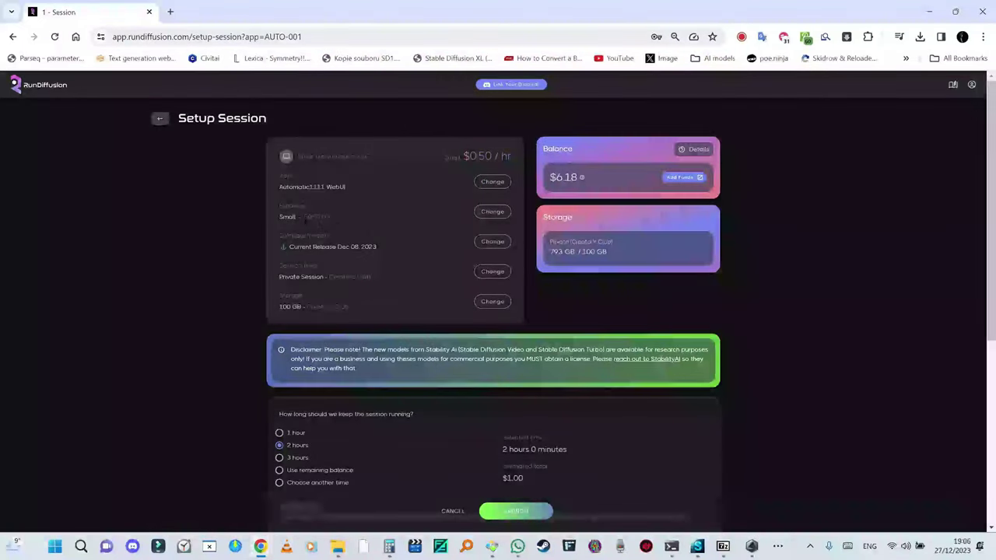
left_click(519, 512)
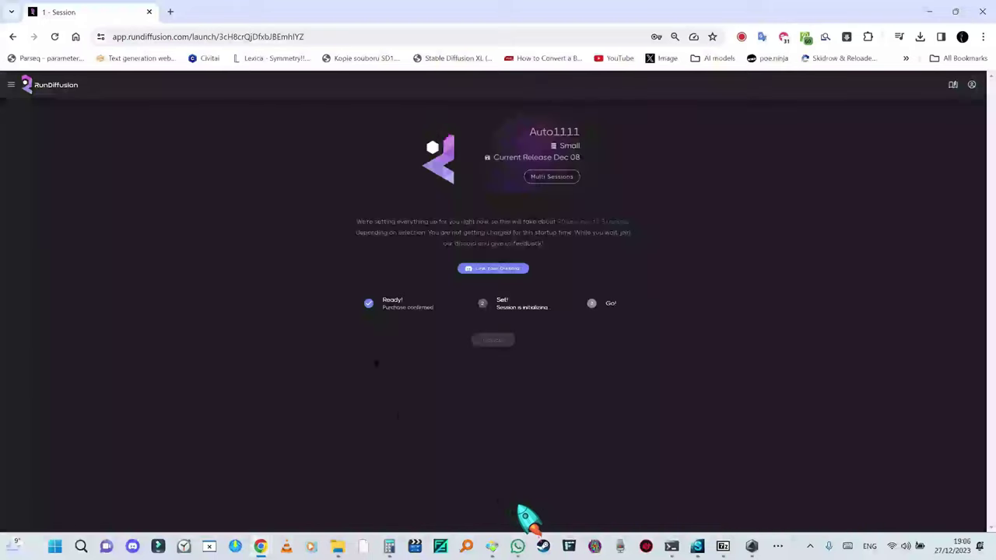
Step: Go to canva.com in a new tab and create a new blank Logo design
left_click(170, 13)
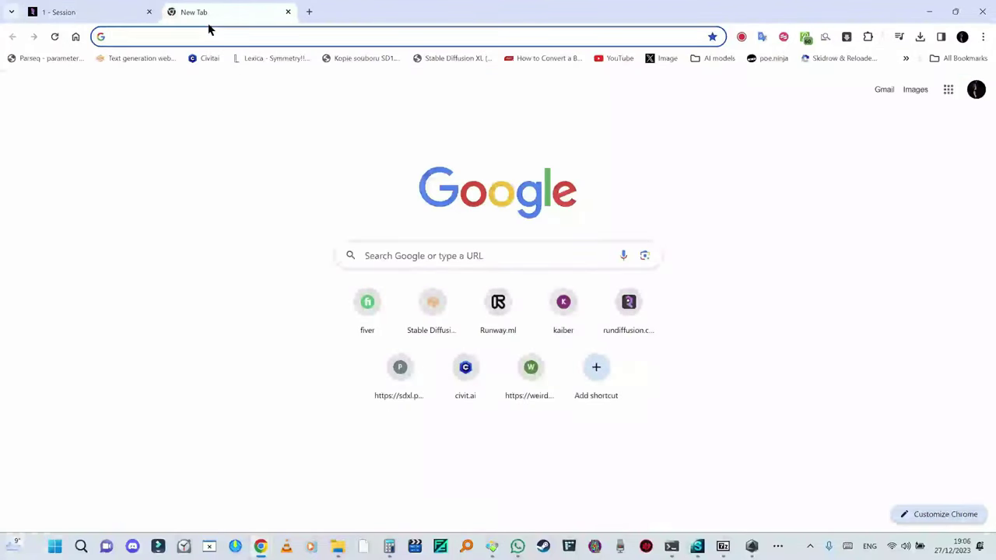
type("canva.com")
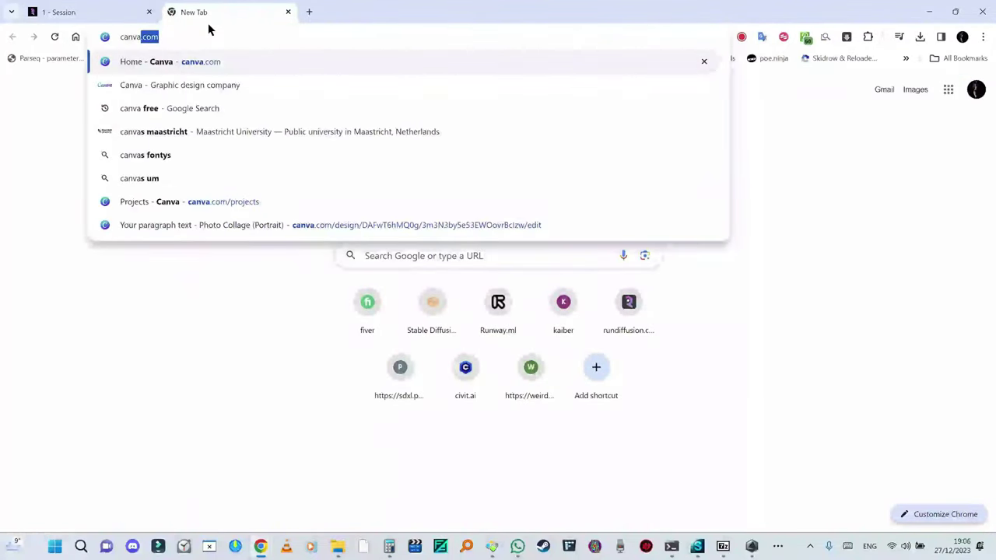
key("Return")
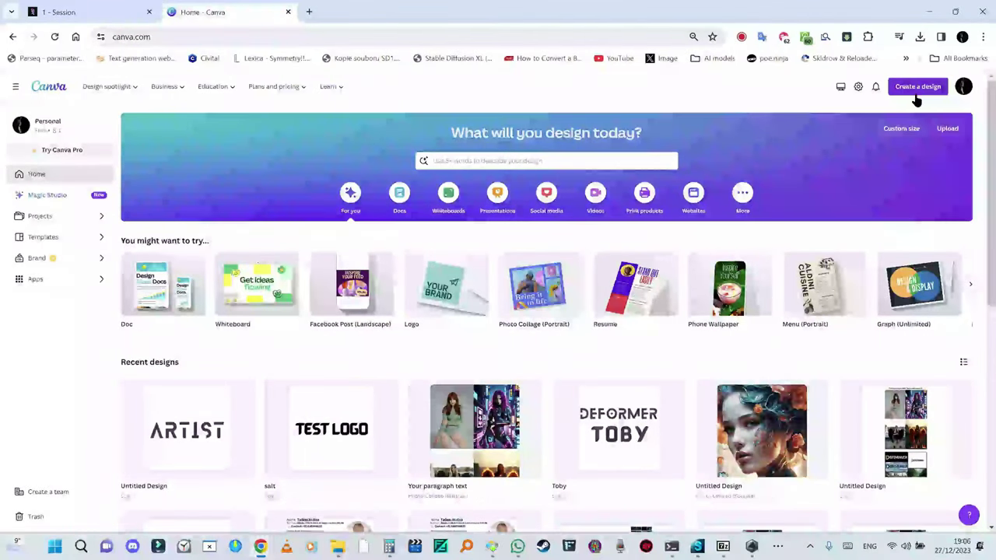
left_click(918, 91)
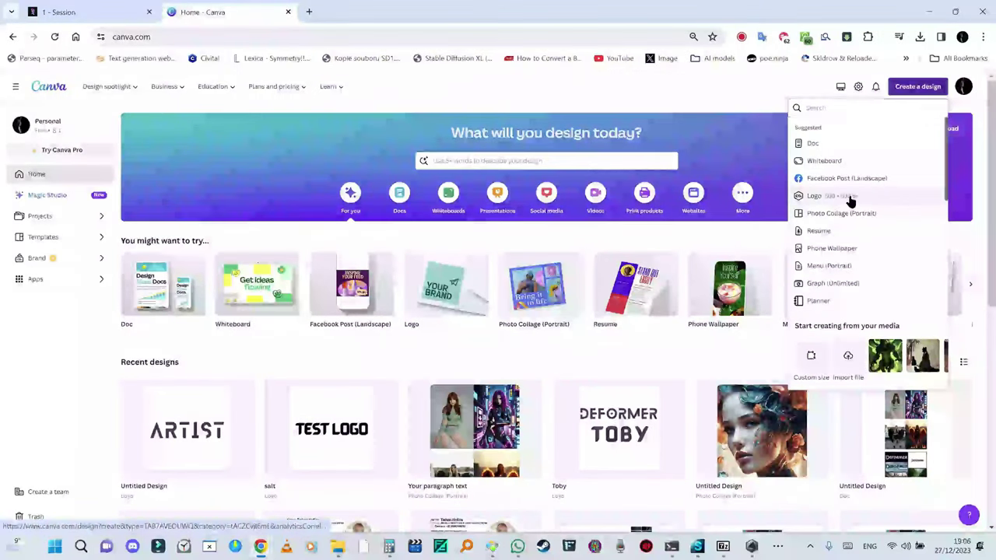
left_click(847, 200)
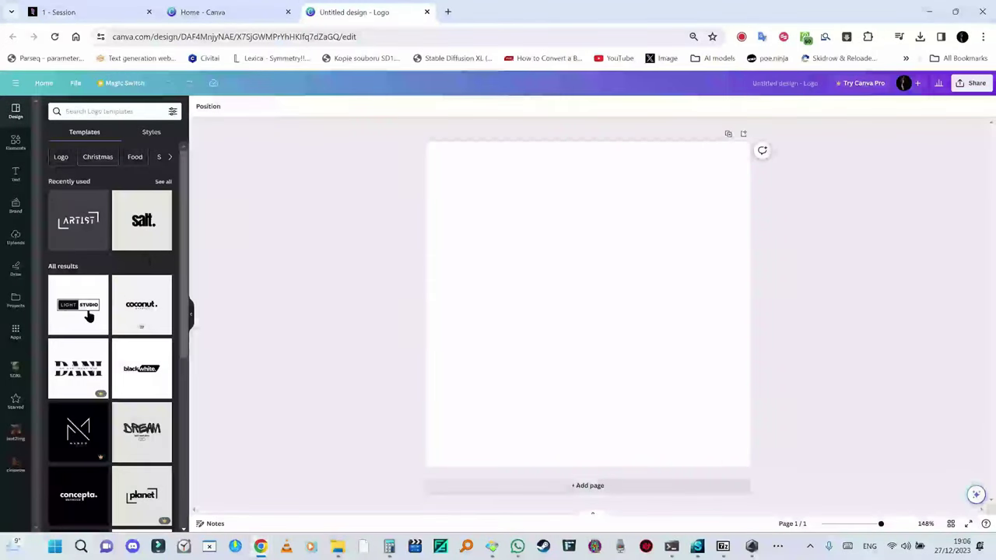
Step: Apply the black-and-white ARTIST logo template and reposition its two corner brackets
left_click(84, 224)
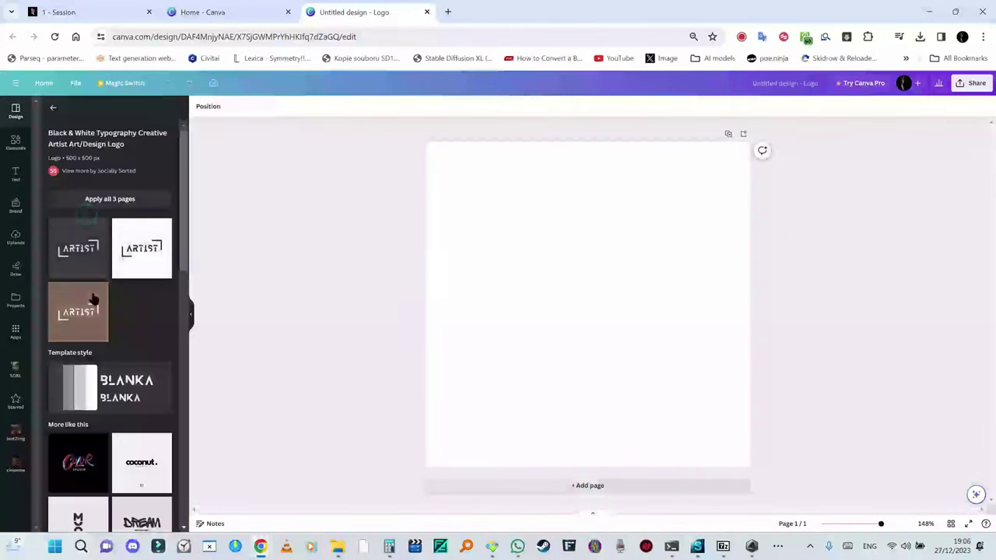
left_click(136, 243)
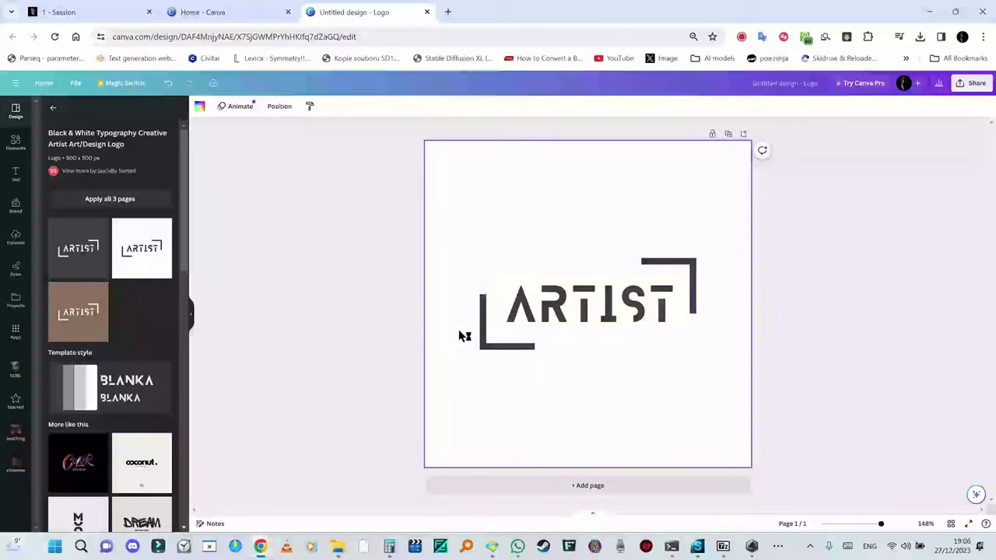
mouse_move(493, 333)
left_mouse_down()
mouse_move(519, 355)
mouse_move(484, 330)
left_mouse_up()
left_click_drag(700, 257, 715, 243)
Step: Enlarge and reposition the ARTIST word, then replace it with 'TEXT'
left_click(566, 311)
left_click_drag(566, 311, 548, 324)
left_click_drag(666, 283, 715, 244)
left_click_drag(618, 312, 615, 300)
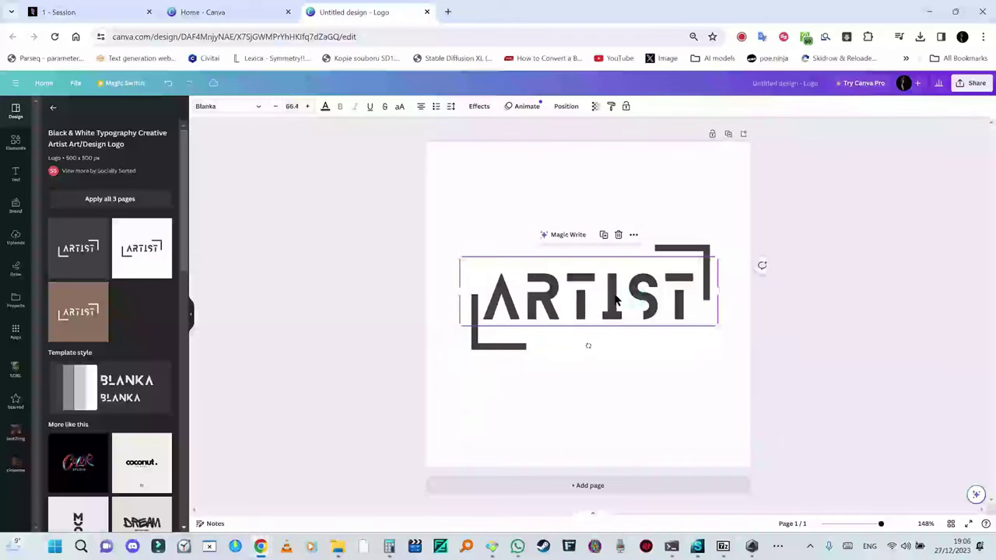
double_click(615, 299)
double_click(667, 292)
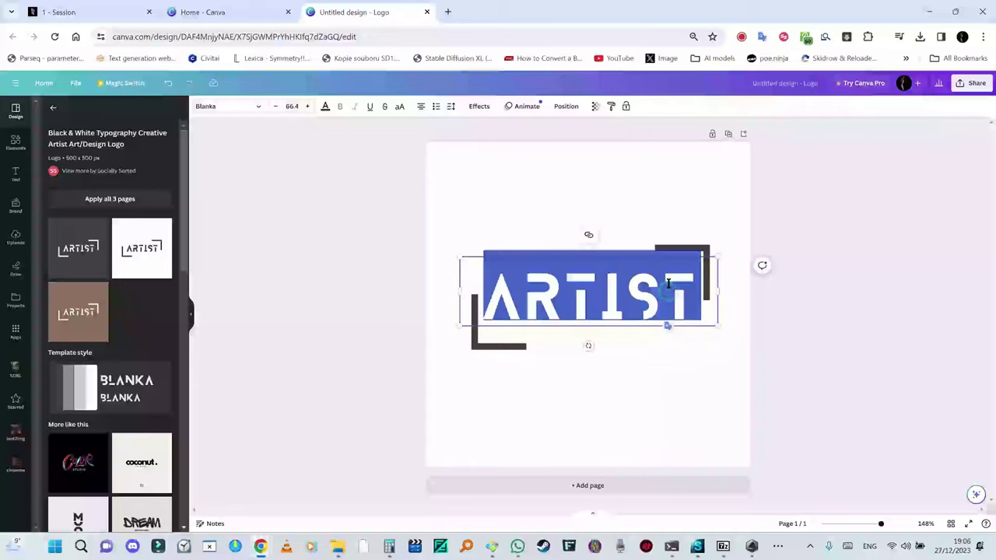
type("TEXT")
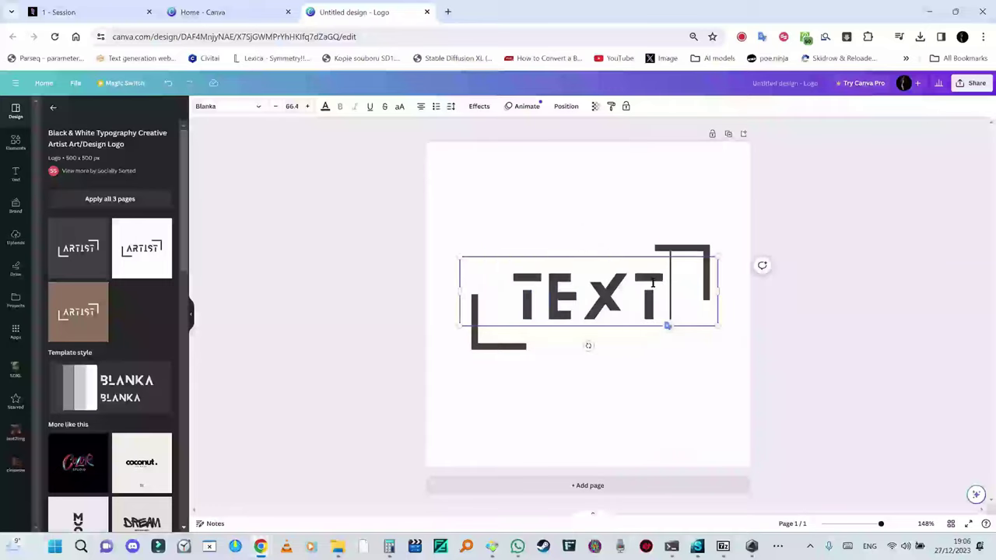
Step: Delete both corner brackets so only the word TEXT remains
left_click(664, 412)
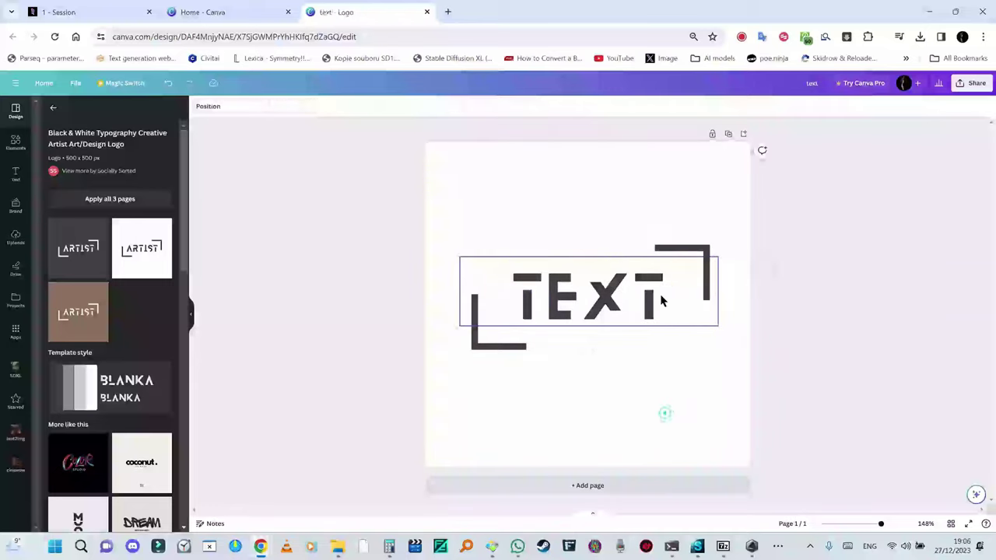
left_click(678, 298)
key("Delete")
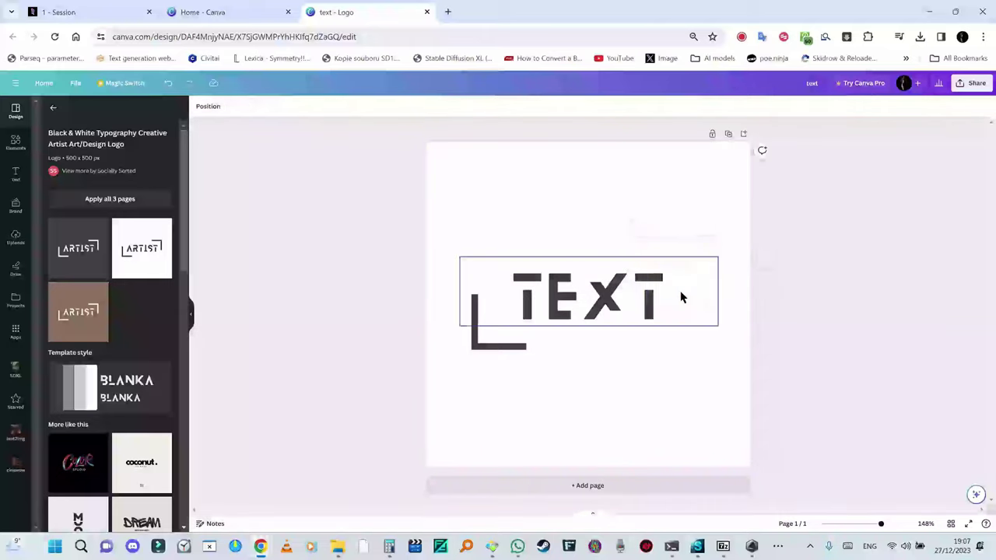
left_click(481, 344)
left_click(484, 342)
key("Delete")
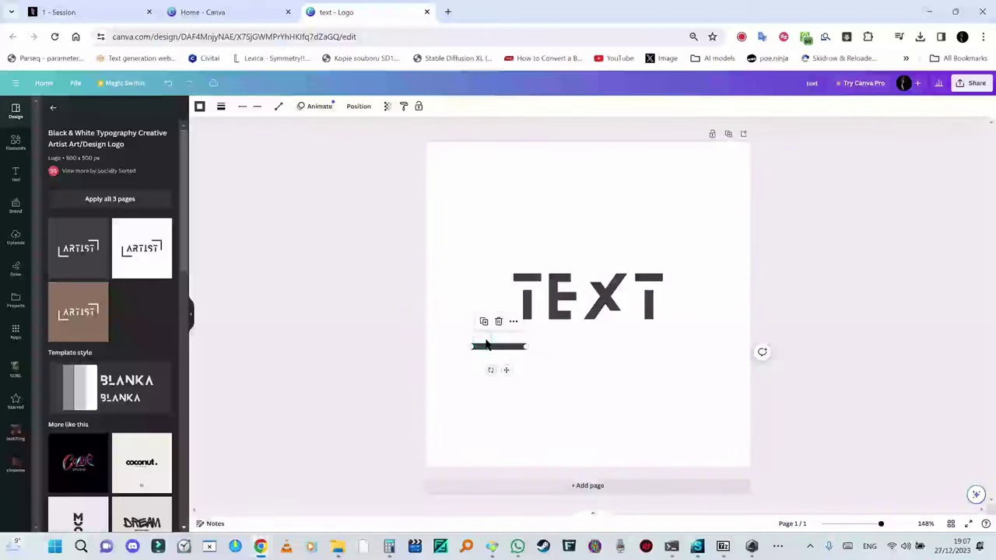
key("Delete")
Step: Enlarge TEXT, set it in the Barabara font, and centre it on the page
left_click(542, 292)
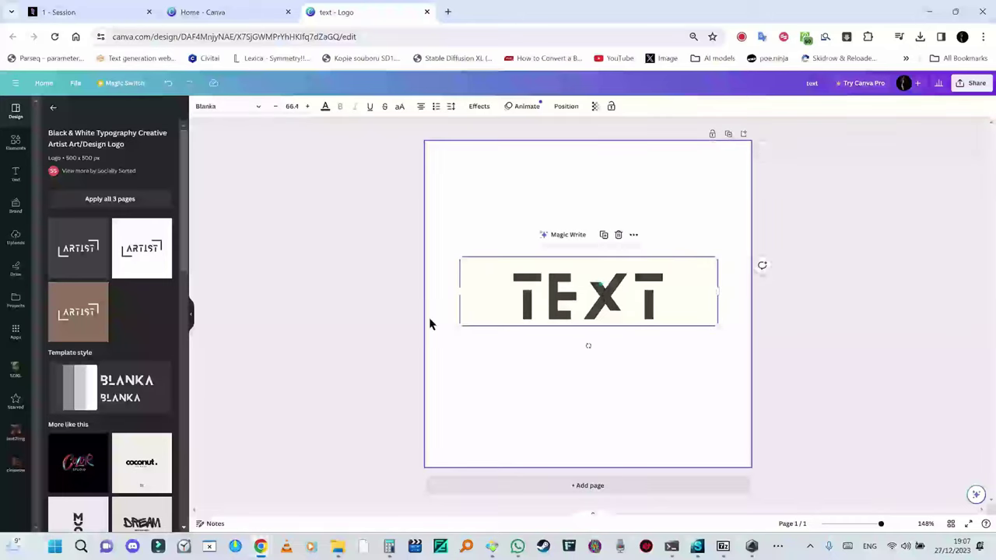
left_click_drag(460, 325, 311, 366)
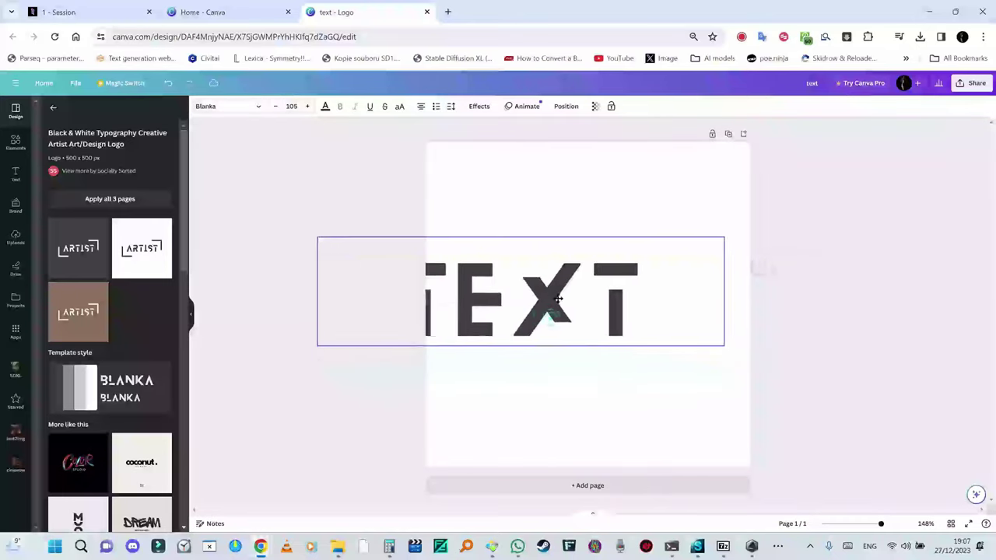
left_click_drag(551, 323, 610, 320)
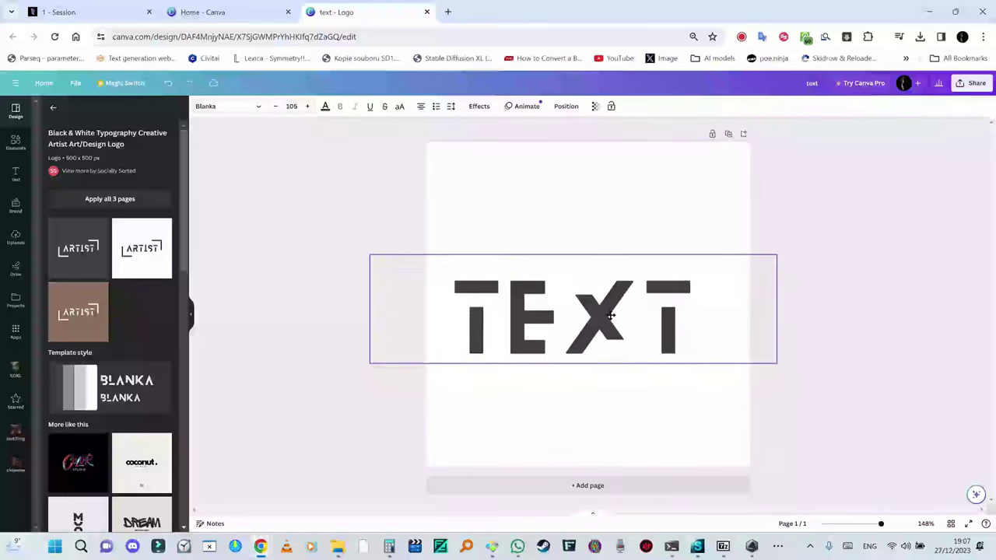
left_click(260, 109)
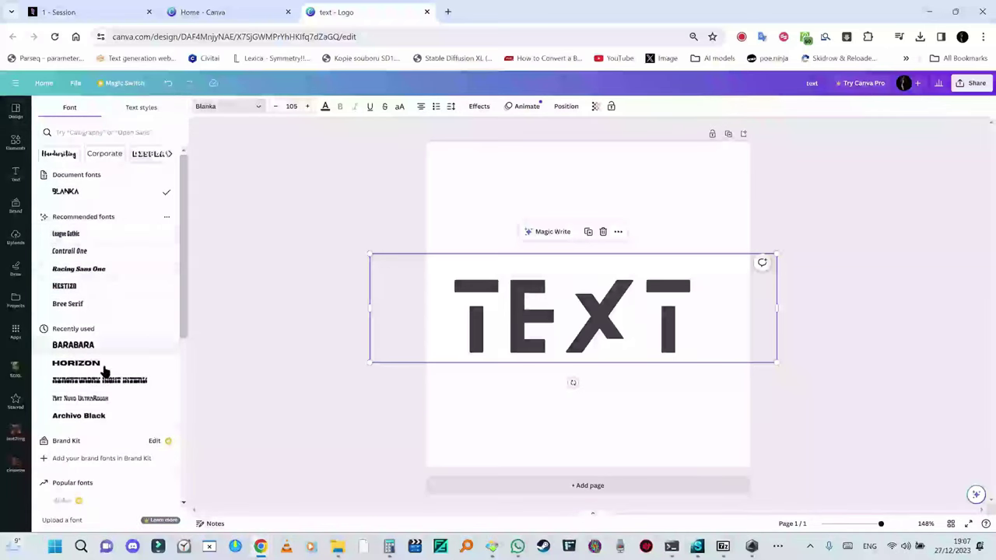
left_click(75, 345)
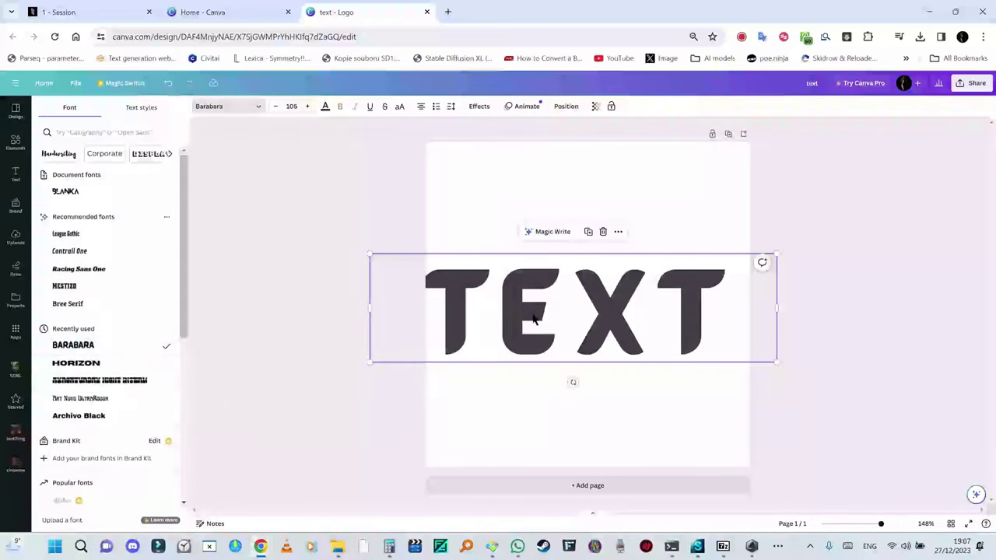
left_click_drag(620, 330, 638, 322)
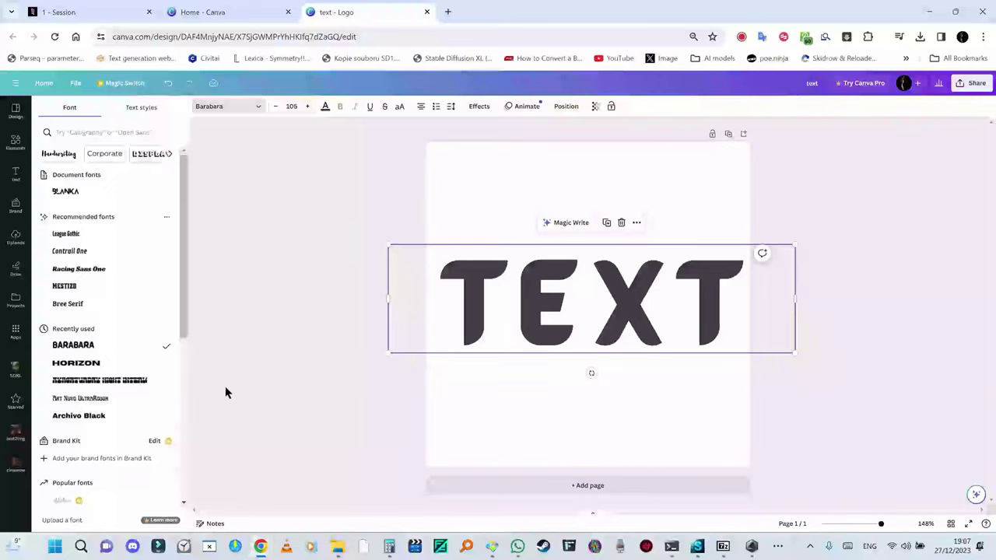
Step: Download the TEXT logo as a PNG file, text.png
left_click(74, 83)
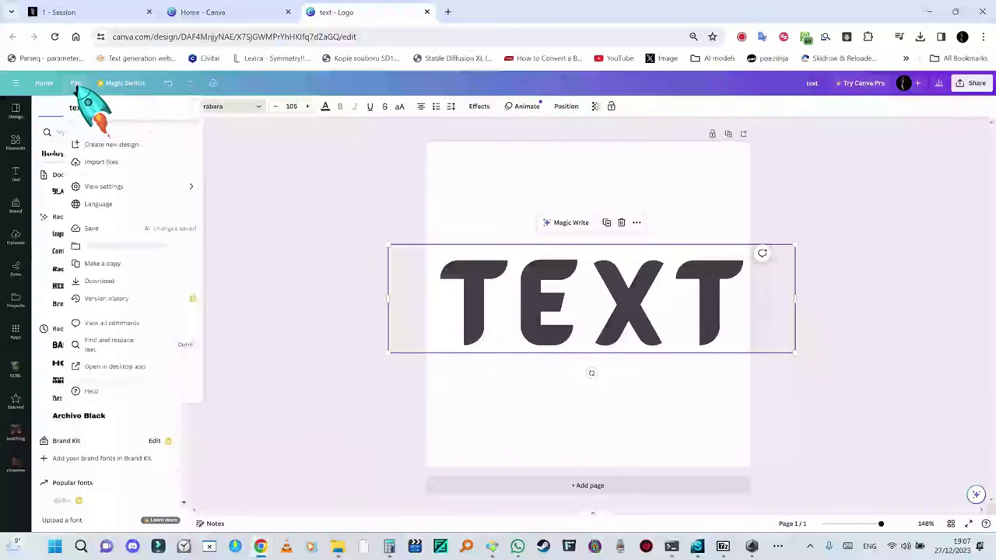
left_click(93, 282)
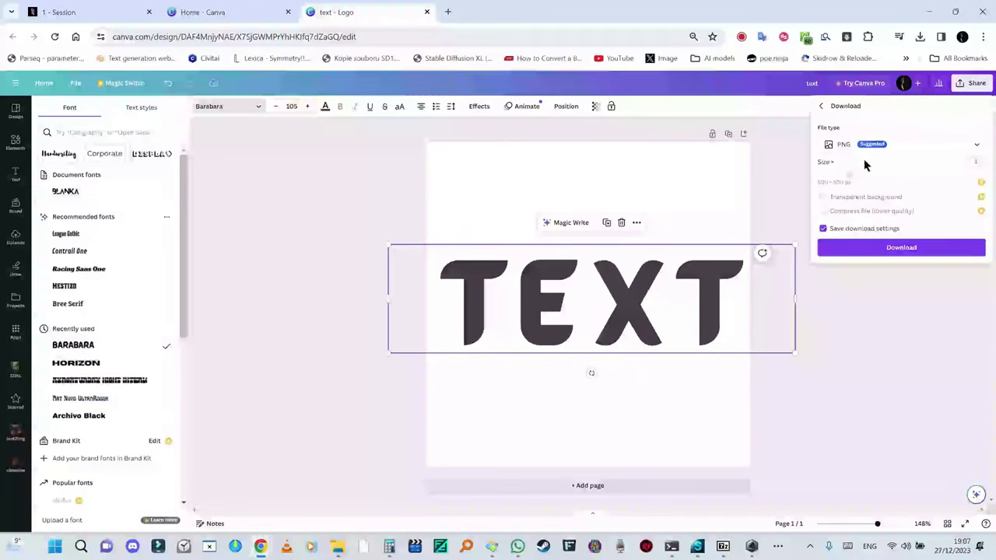
left_click(928, 255)
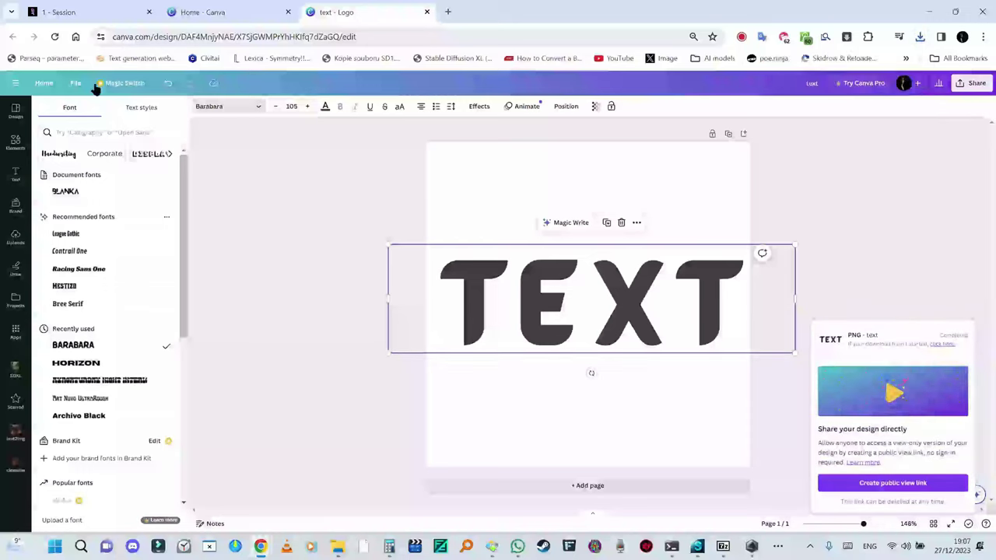
Step: Drag text.png from the browser downloads into the img2img tab as the source image
left_click(87, 13)
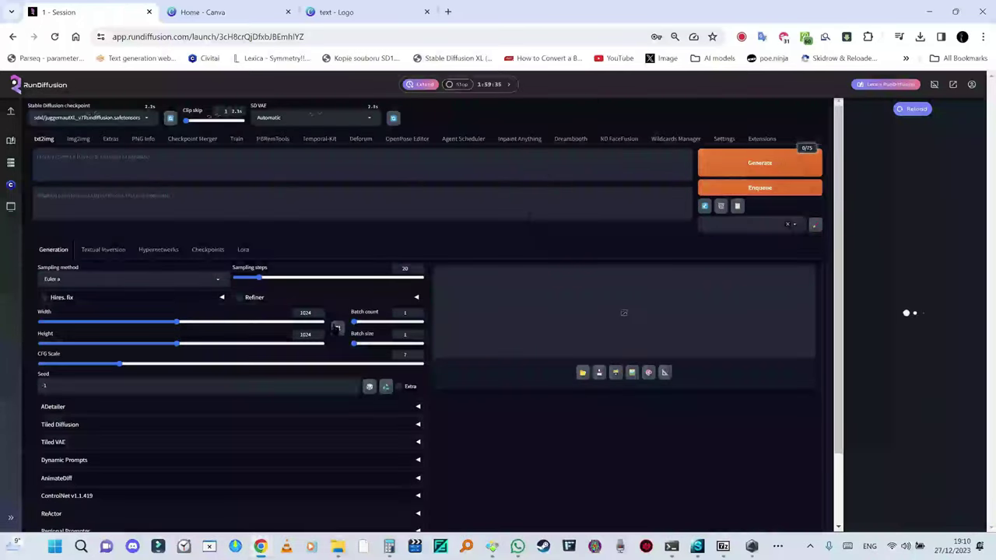
scroll(272, 364, "down", 1)
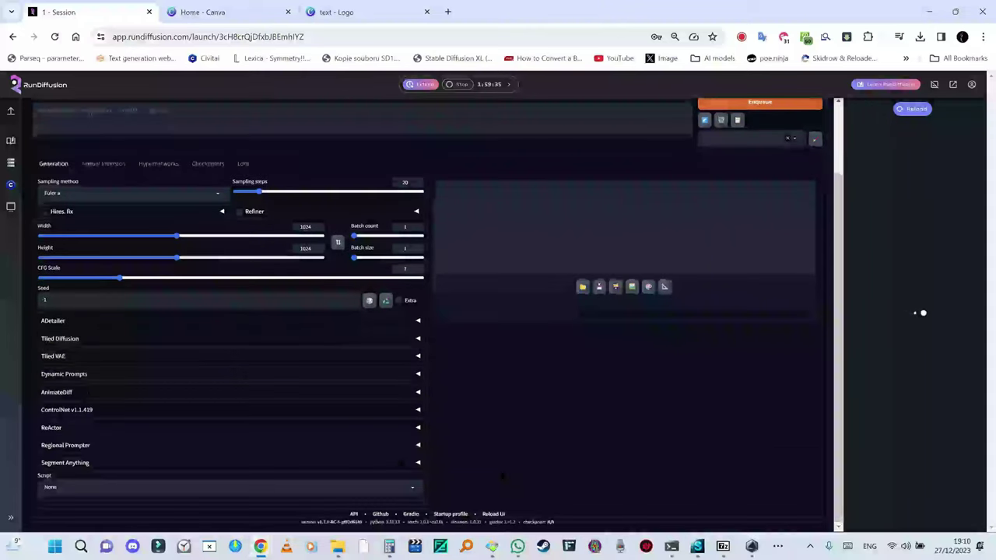
scroll(271, 364, "up", 1)
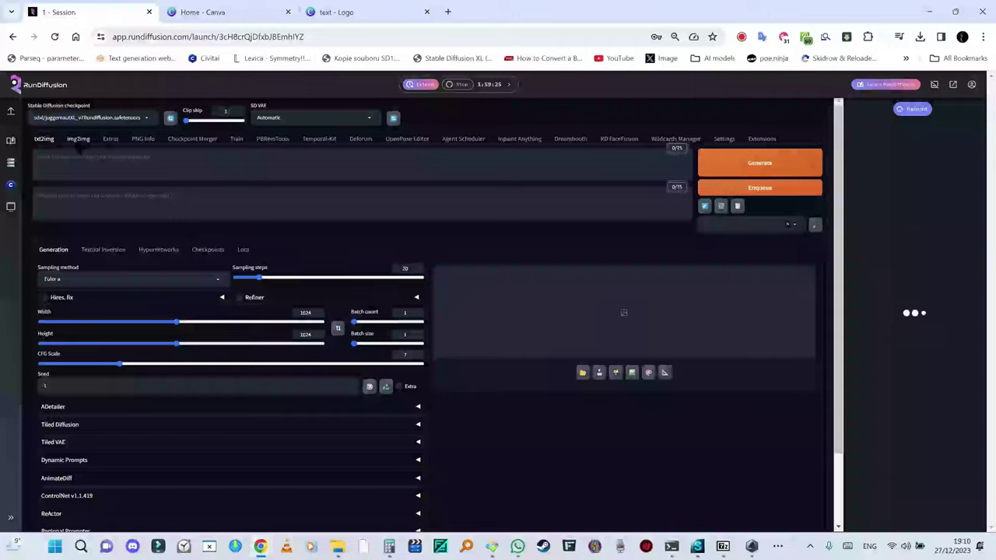
left_click(78, 140)
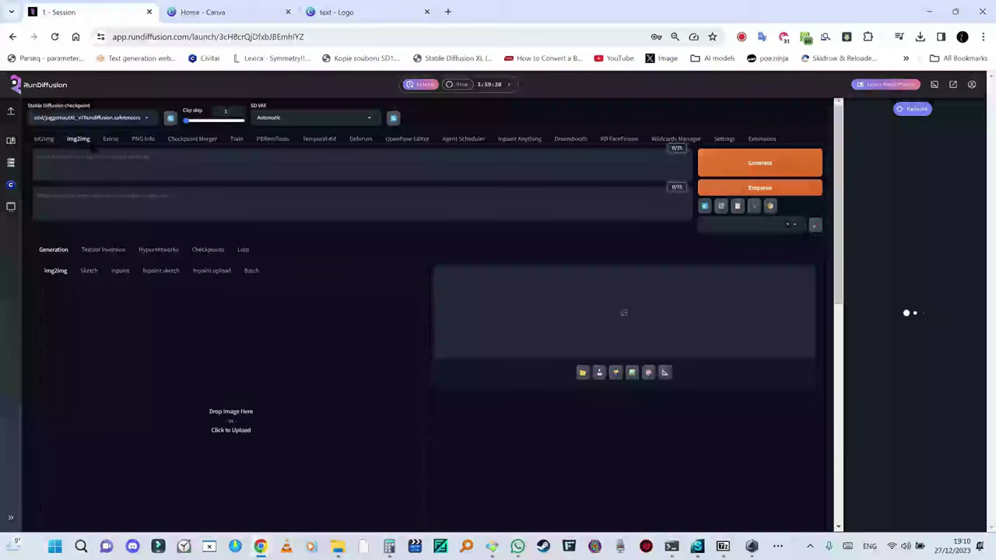
left_click(920, 37)
left_click_drag(840, 95, 309, 379)
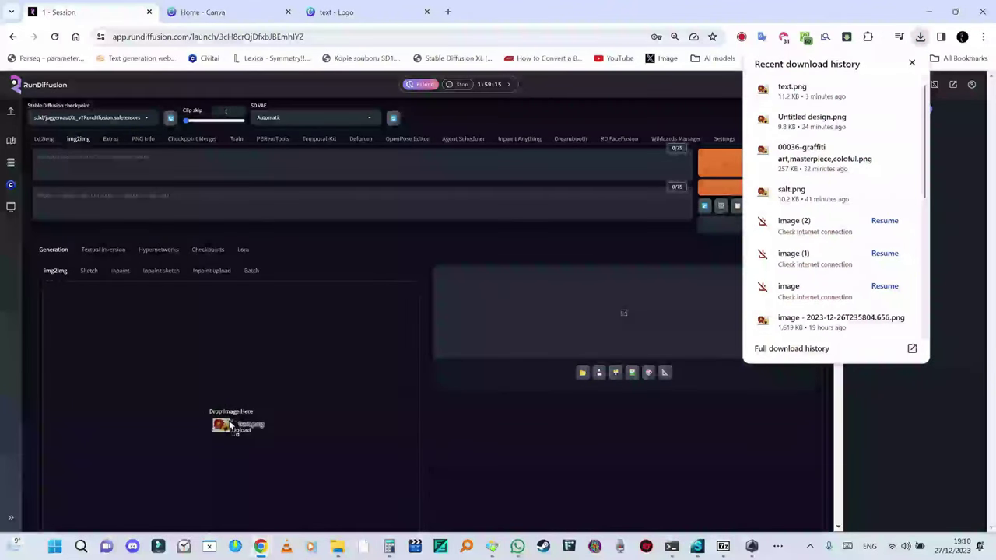
left_click_drag(309, 379, 229, 423)
left_click(333, 210)
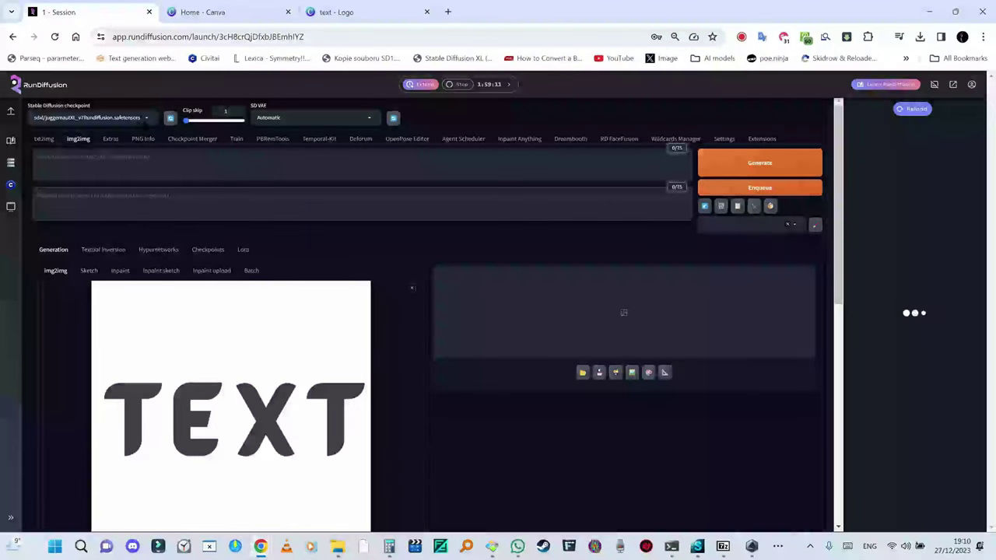
left_click(145, 118)
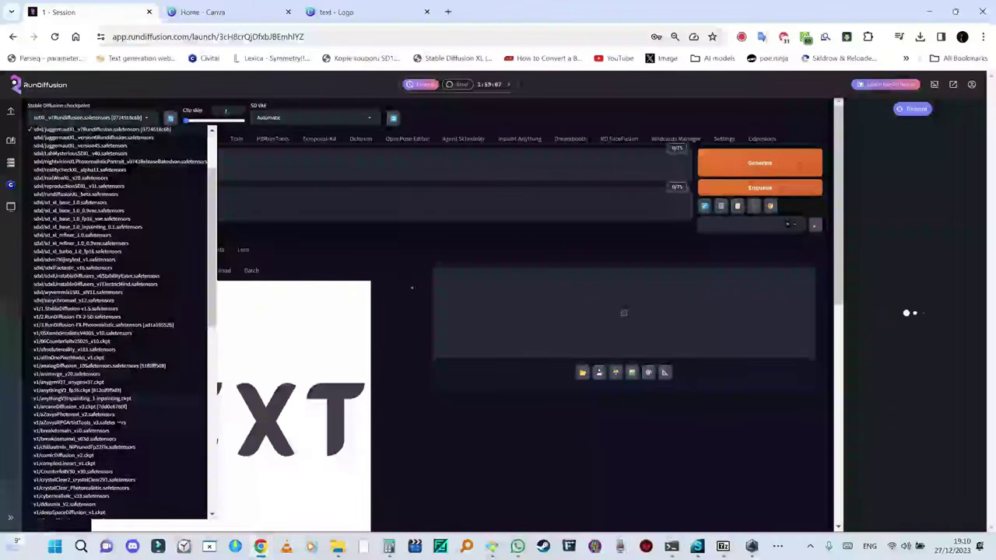
Step: Replace the Juggernaut XL checkpoint with the RunDiffusion FX 2.5D model
scroll(109, 420, "down", 2)
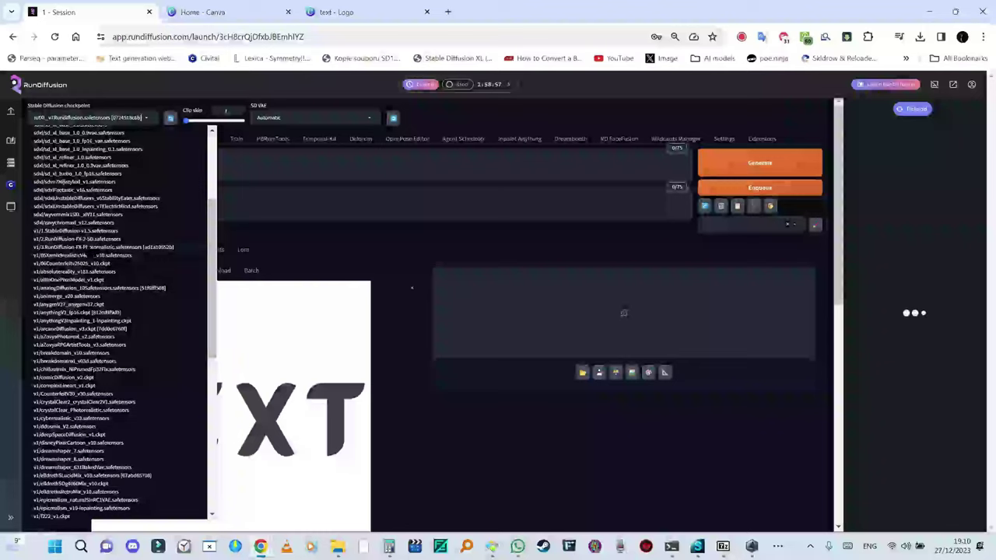
left_click(70, 242)
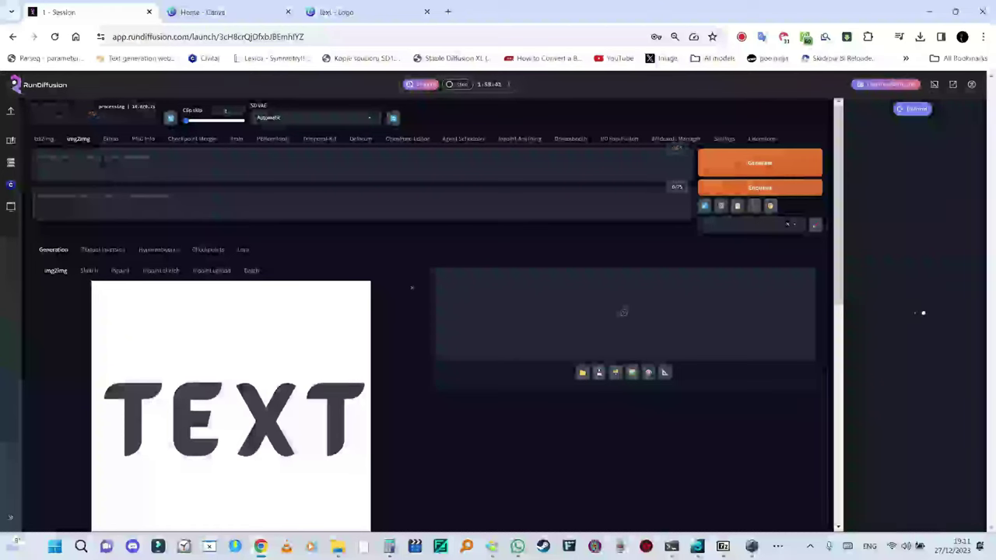
Step: Enter the prompt 'graffiti art, in style of alberto seveso and carne griffiths, colorful'
type("g")
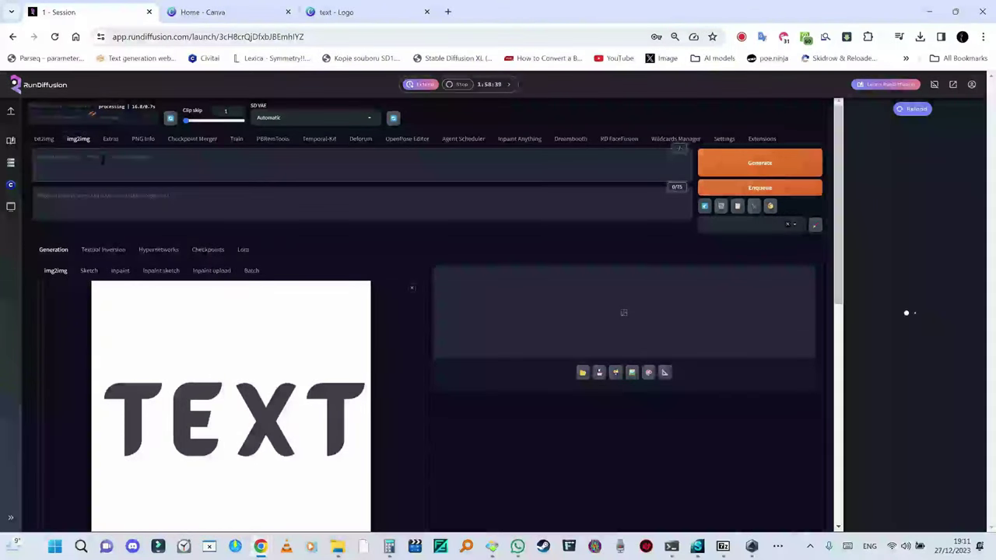
type("graffiti art, in st")
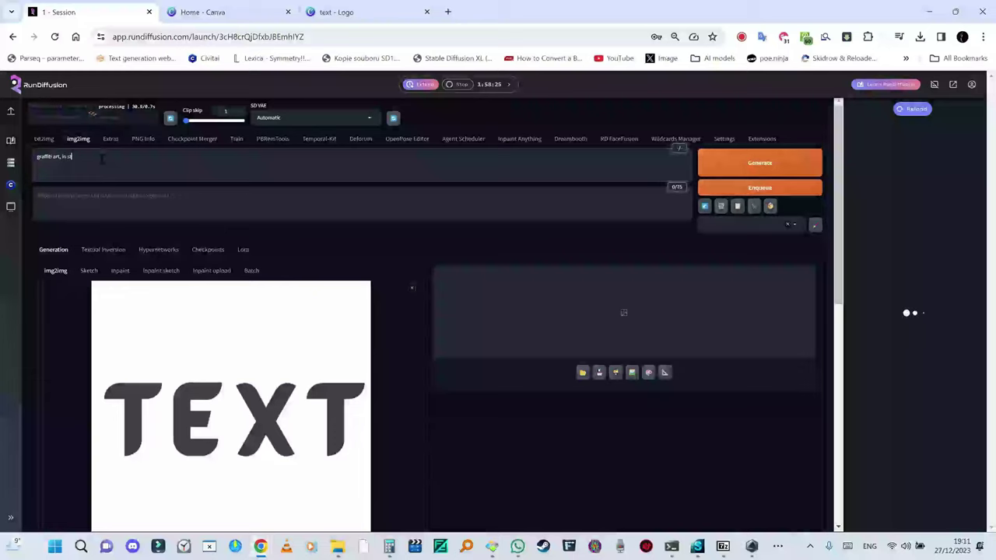
type("yle of")
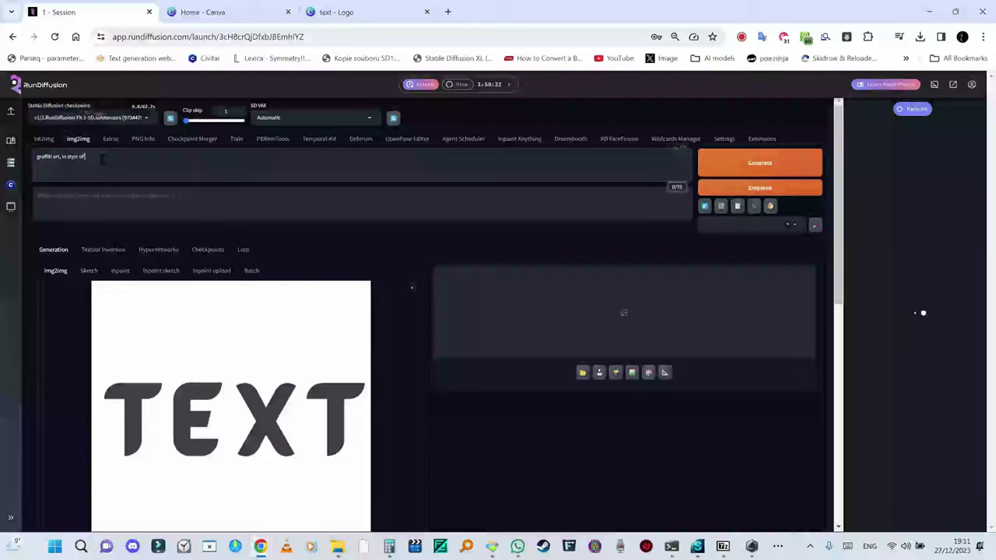
type(" alberto seveso and carne griffiths,")
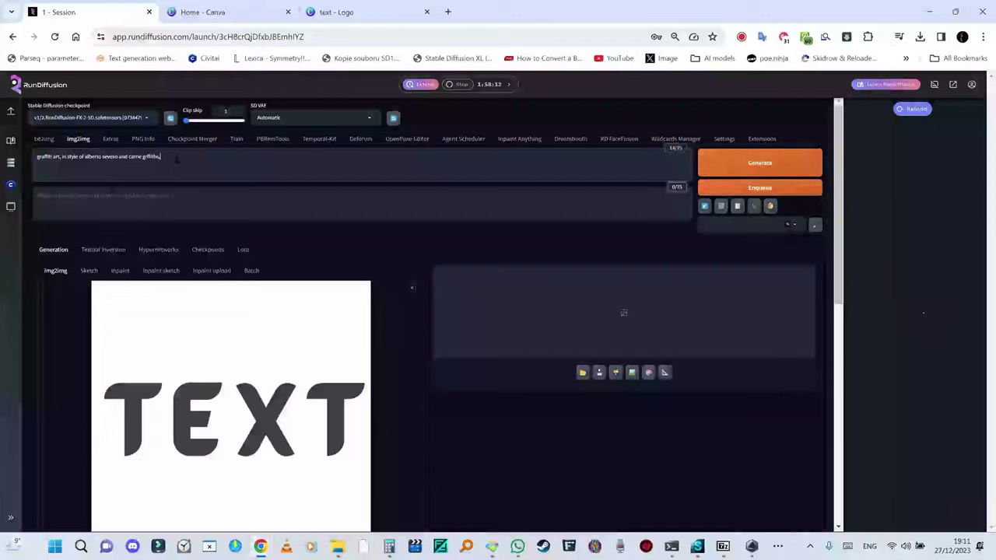
type("colorfu")
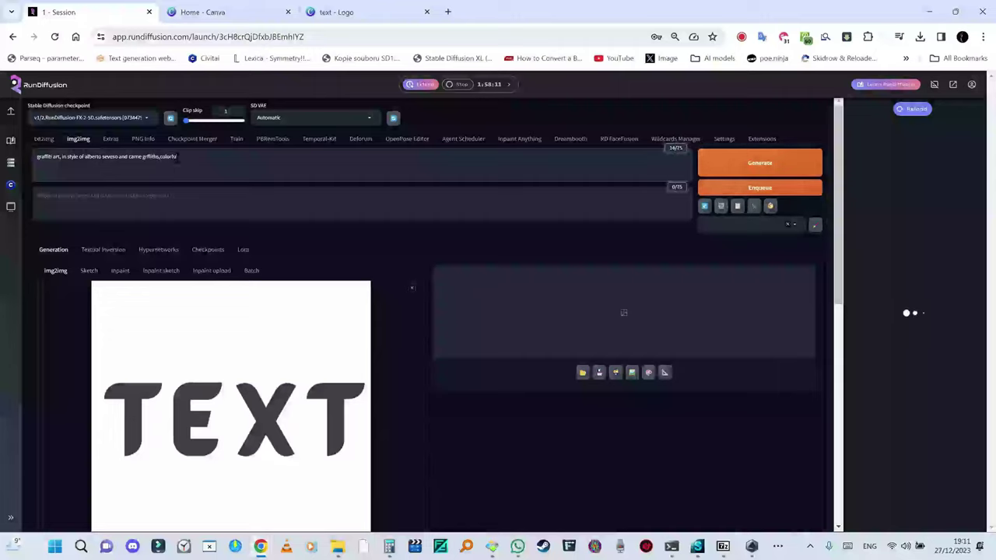
type("l")
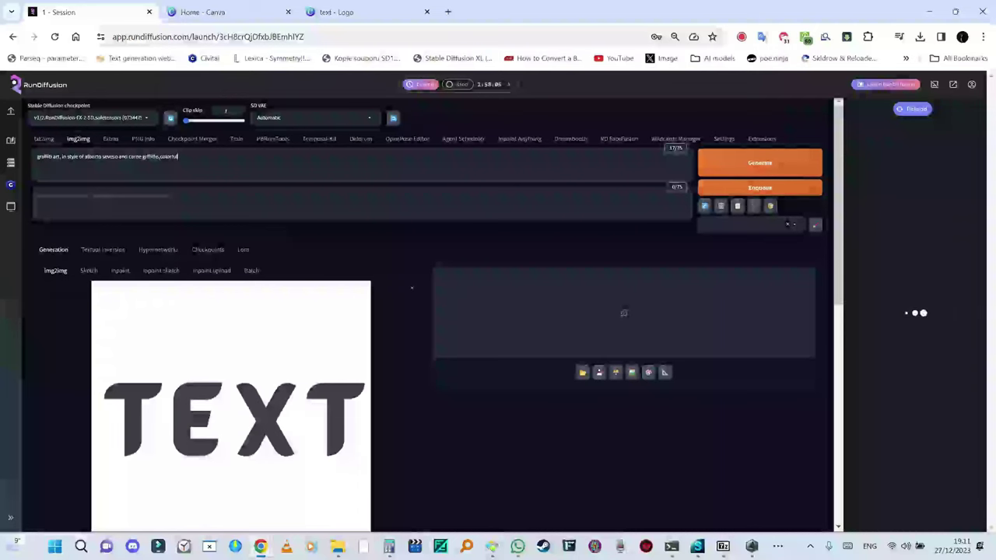
Step: Raise the img2img denoising strength to its maximum of 1
scroll(137, 276, "down", 3)
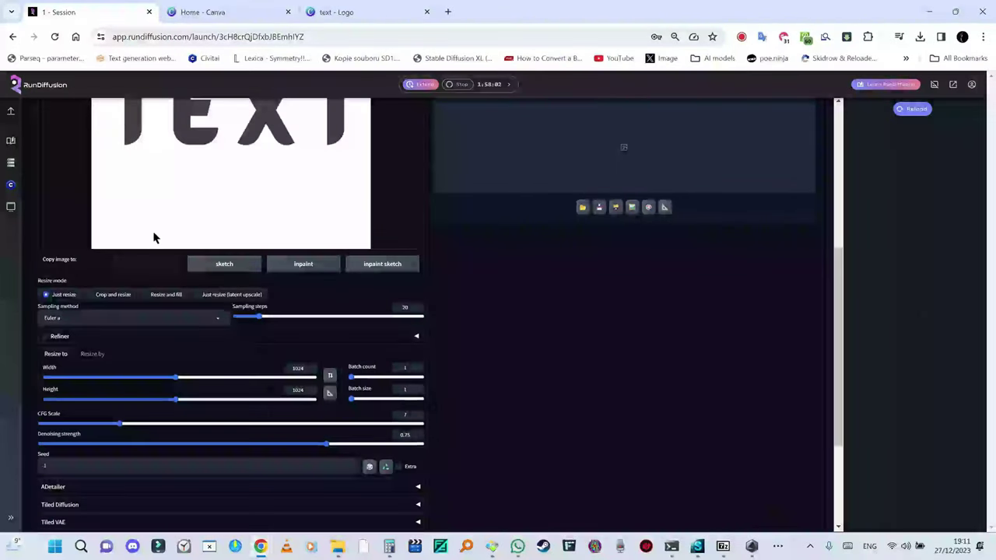
scroll(157, 203, "down", 1)
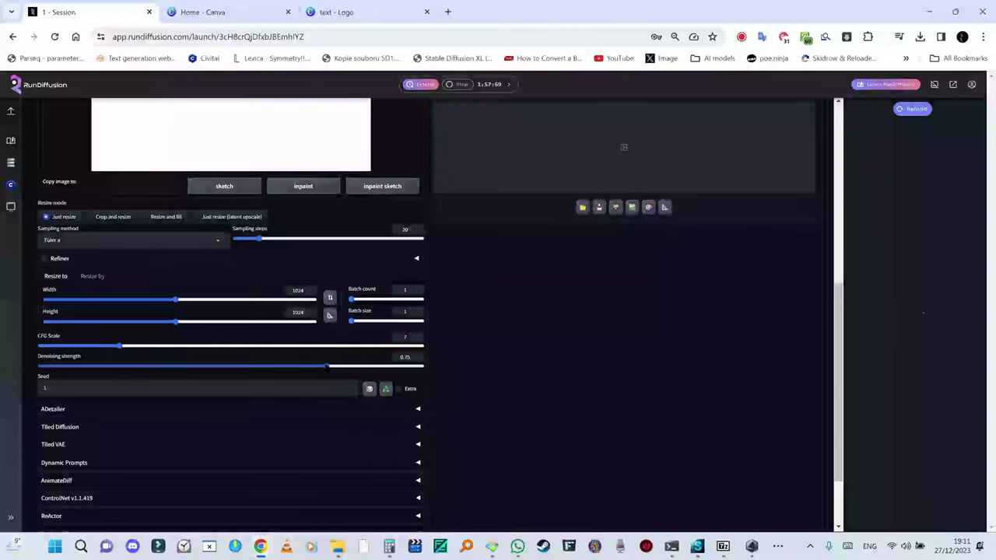
left_click_drag(326, 366, 435, 367)
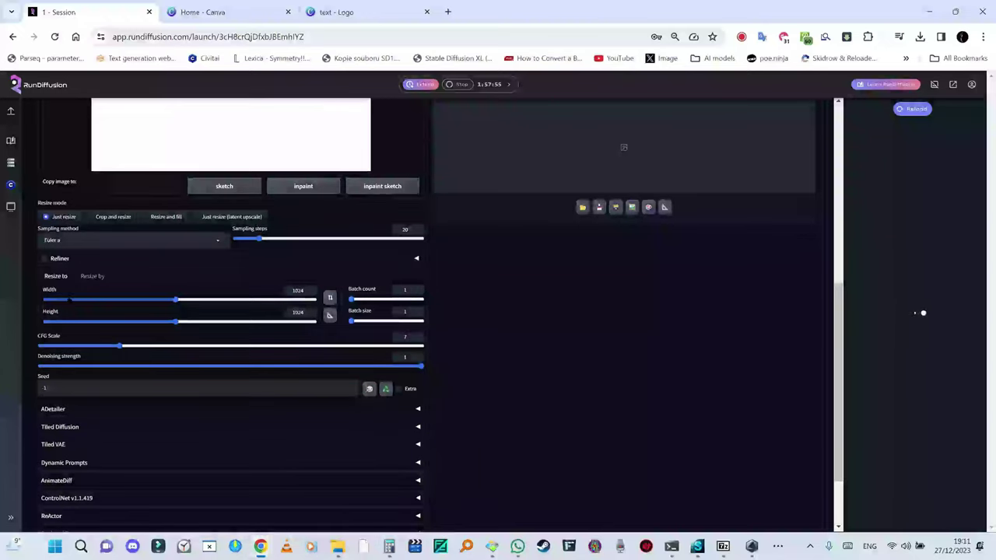
Step: Set the output size to 512 × 512 with the Crop and resize mode
double_click(298, 290)
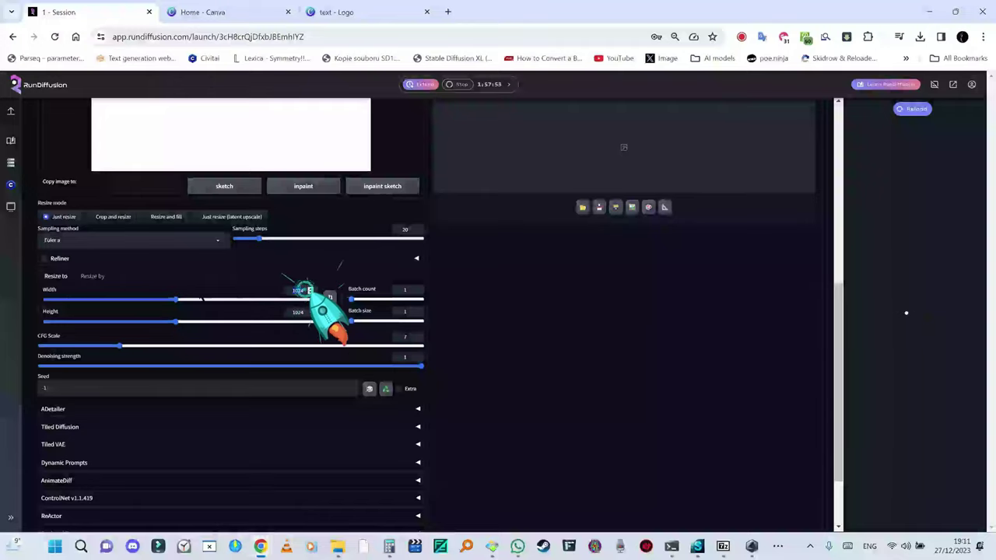
type("4")
key("BackSpace")
type("512")
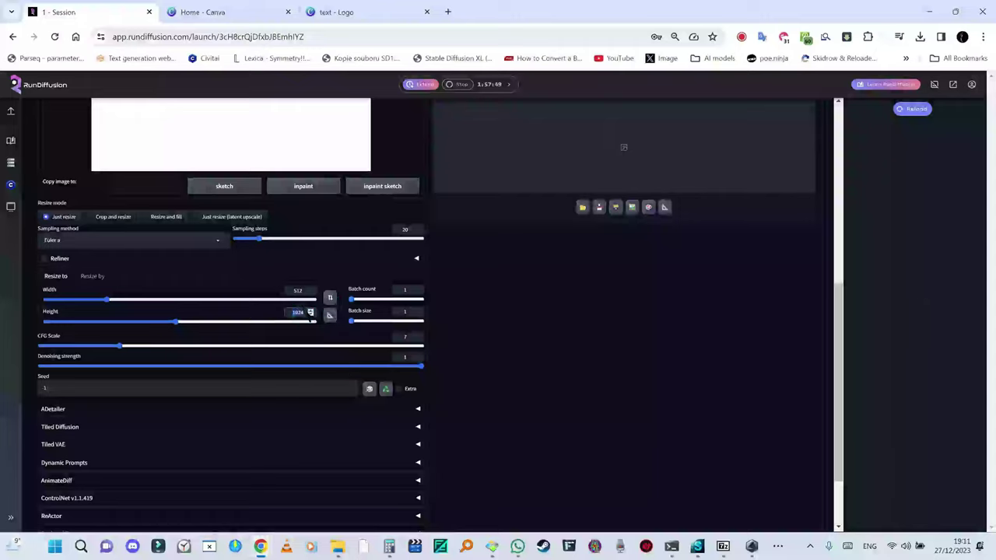
double_click(304, 312)
type("412")
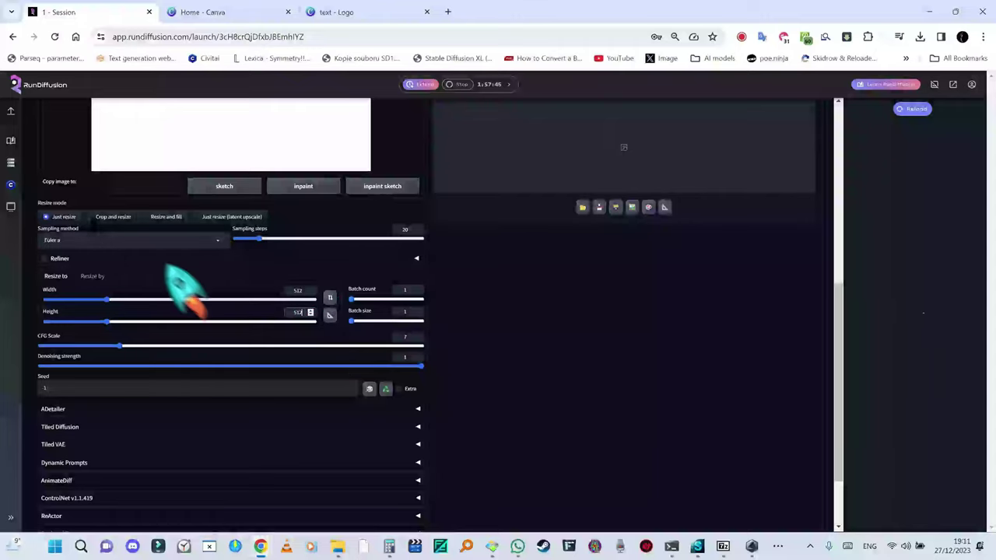
left_click(90, 217)
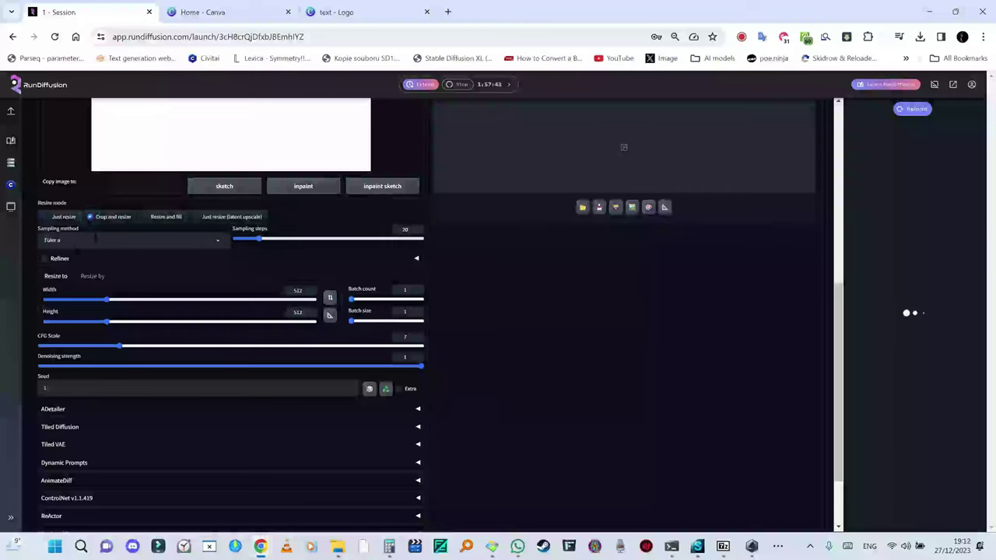
scroll(95, 239, "down", 2)
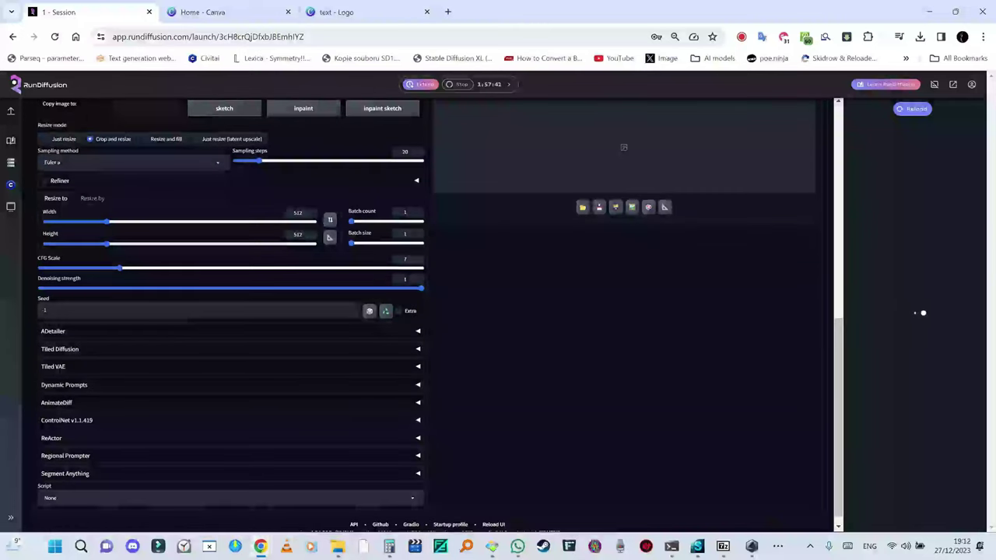
Step: Enable a ControlNet unit with Pixel Perfect, Lineart type, lineart_coarse preprocessor, weight 2, and 'My prompt is more important'
left_click(78, 420)
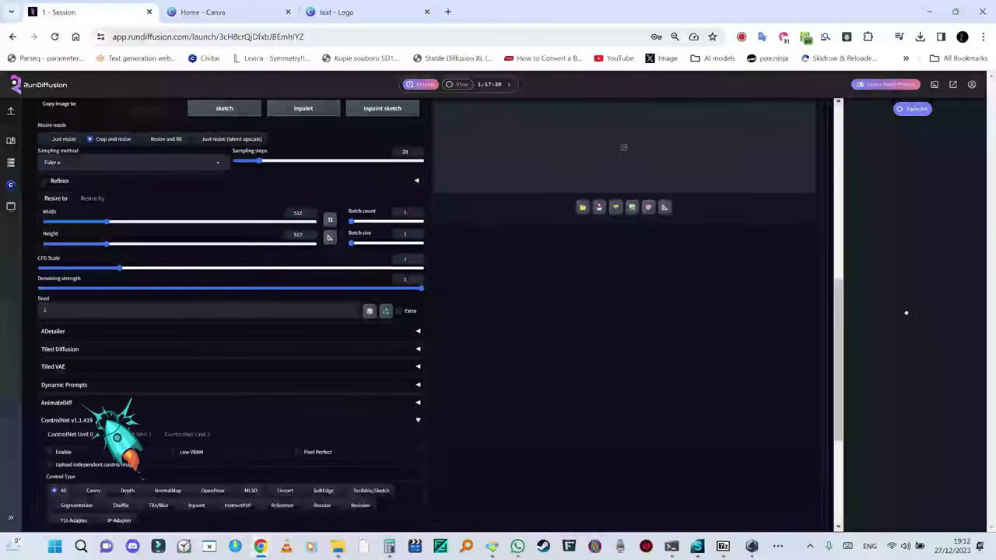
scroll(117, 421, "down", 2)
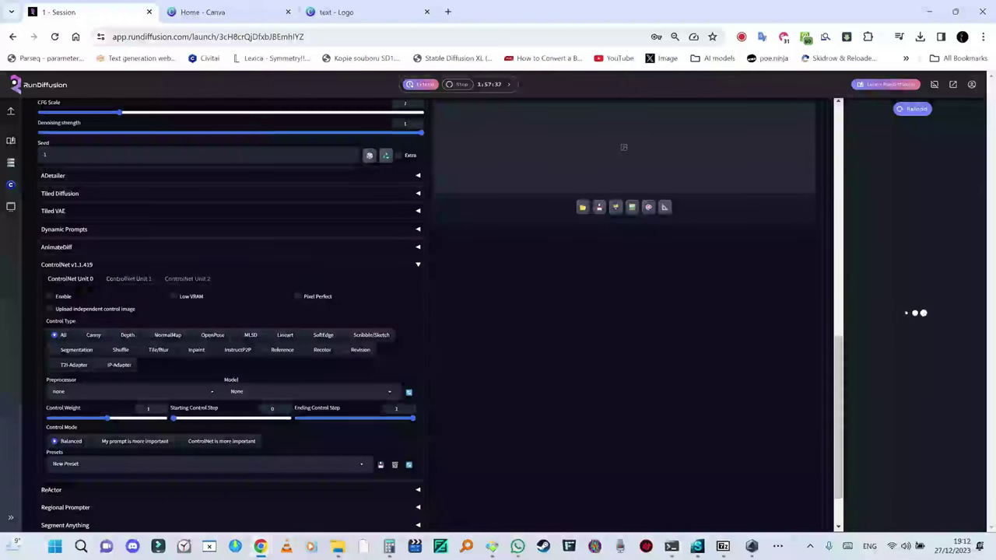
left_click(49, 296)
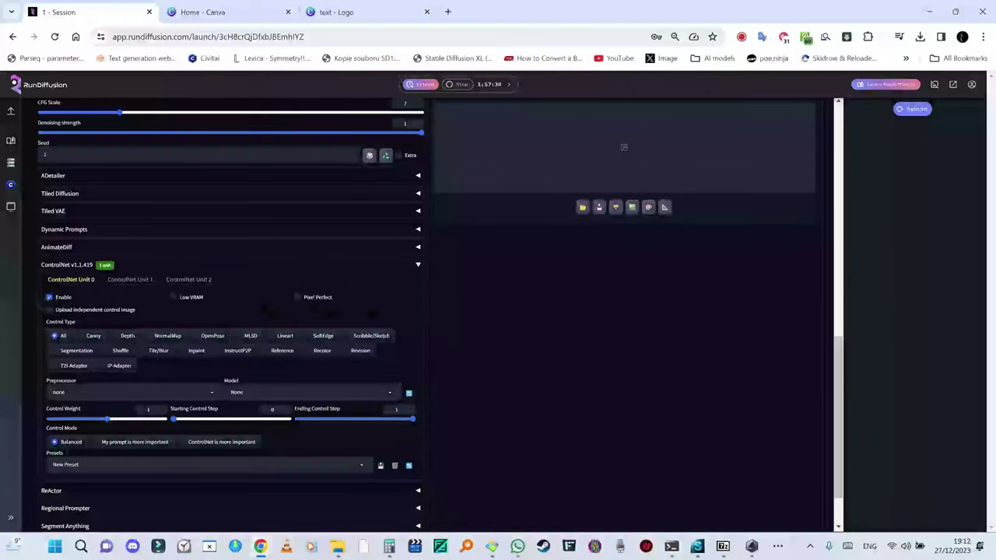
left_click(297, 296)
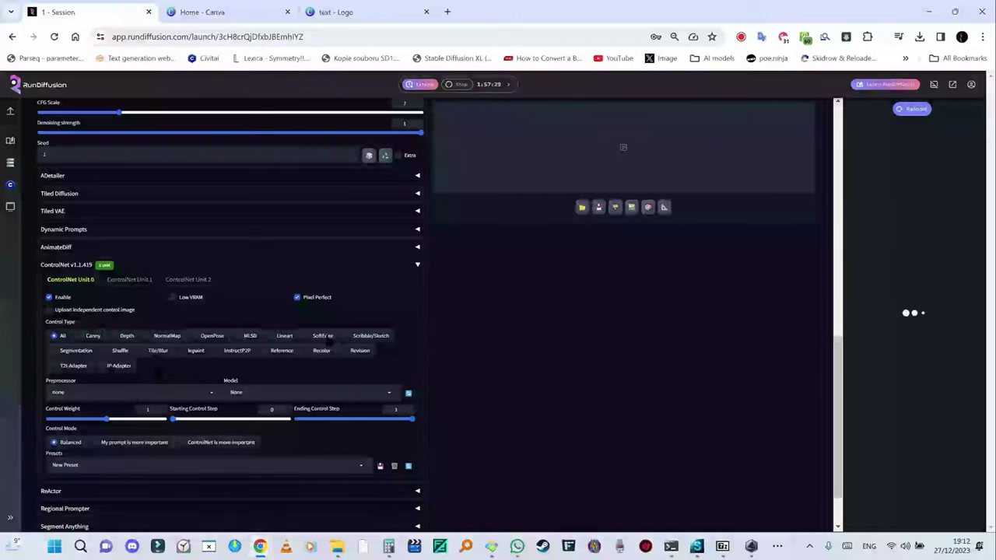
left_click(271, 336)
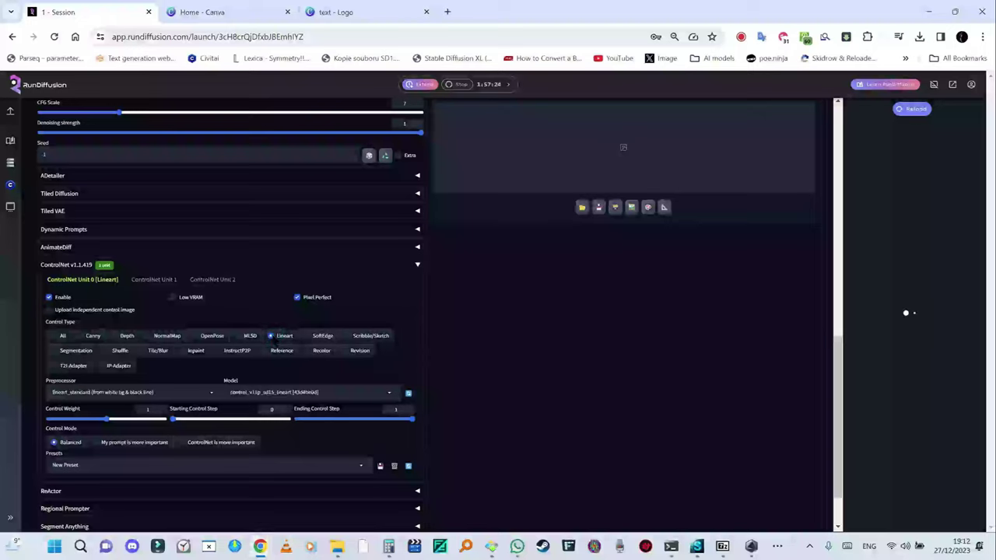
left_click(209, 392)
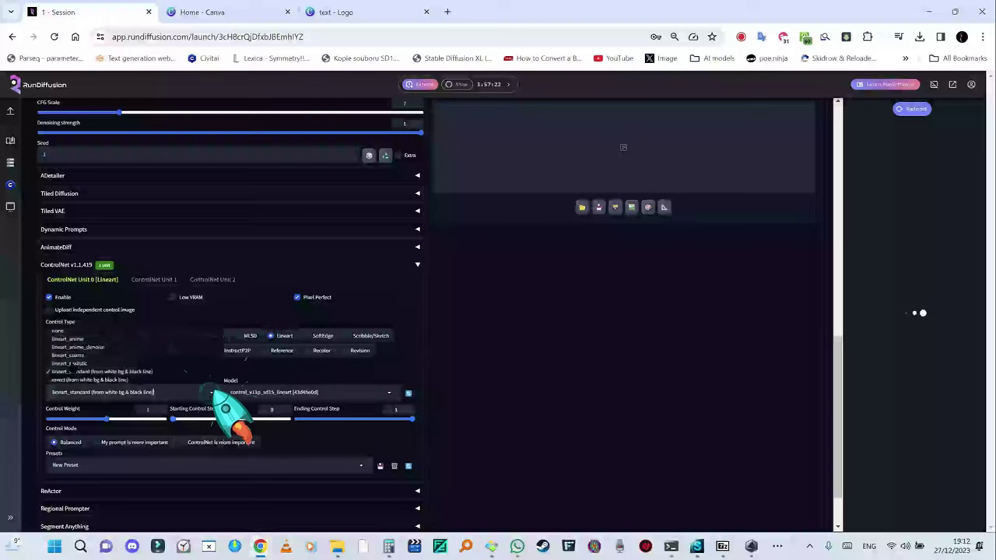
left_click(86, 355)
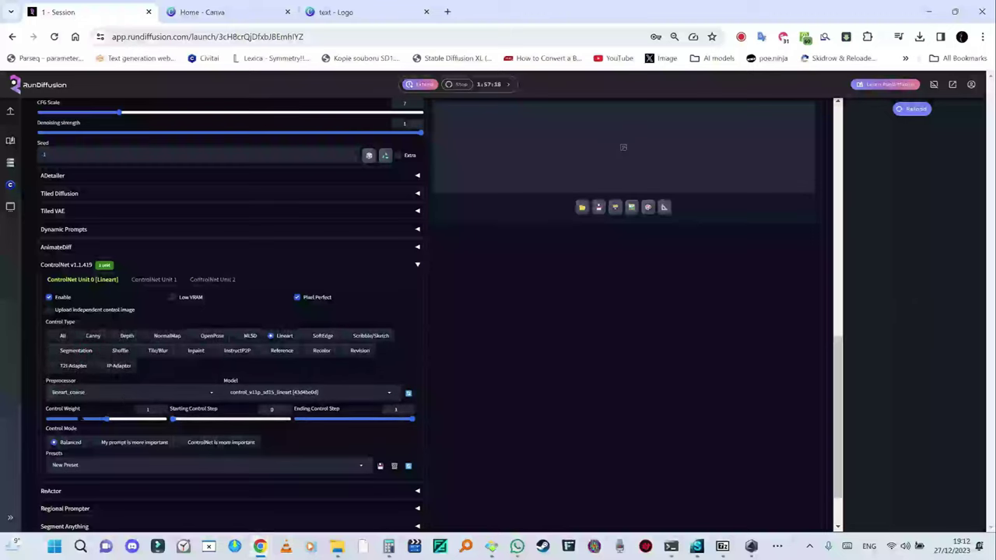
left_click_drag(105, 419, 165, 419)
left_click(106, 442)
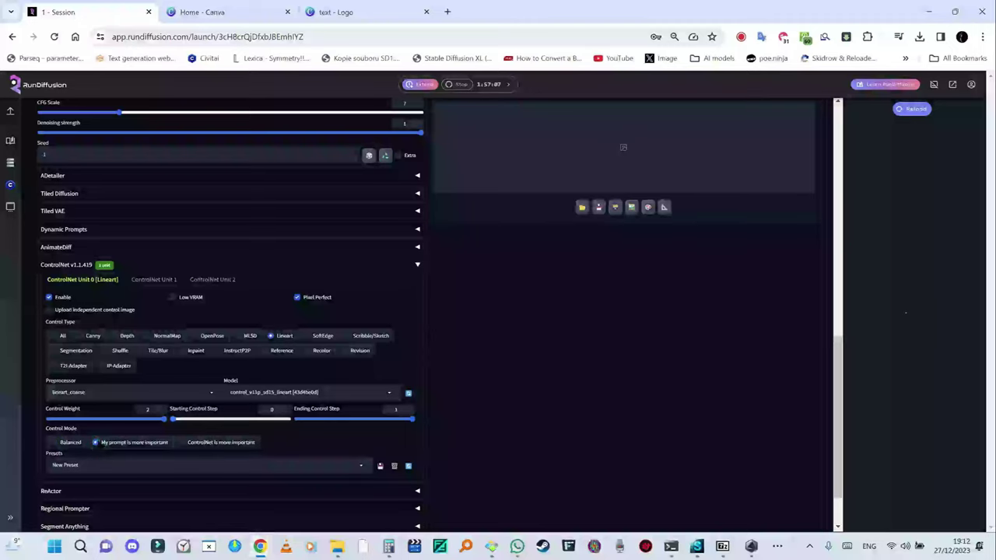
Step: Run img2img Generate to produce a colourful graffiti-style TEXT with paint drips and splashes
scroll(234, 312, "up", 5)
scroll(233, 311, "up", 5)
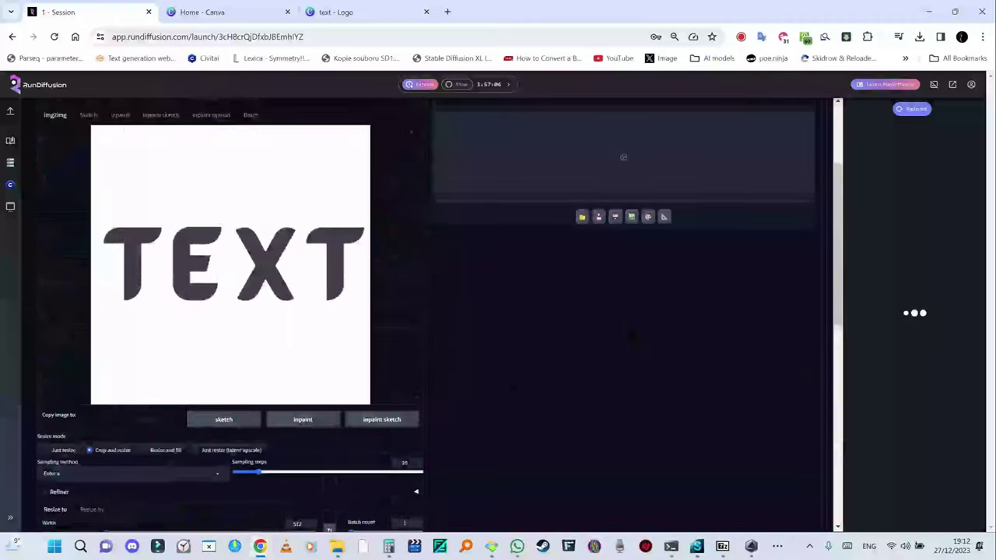
left_click(759, 164)
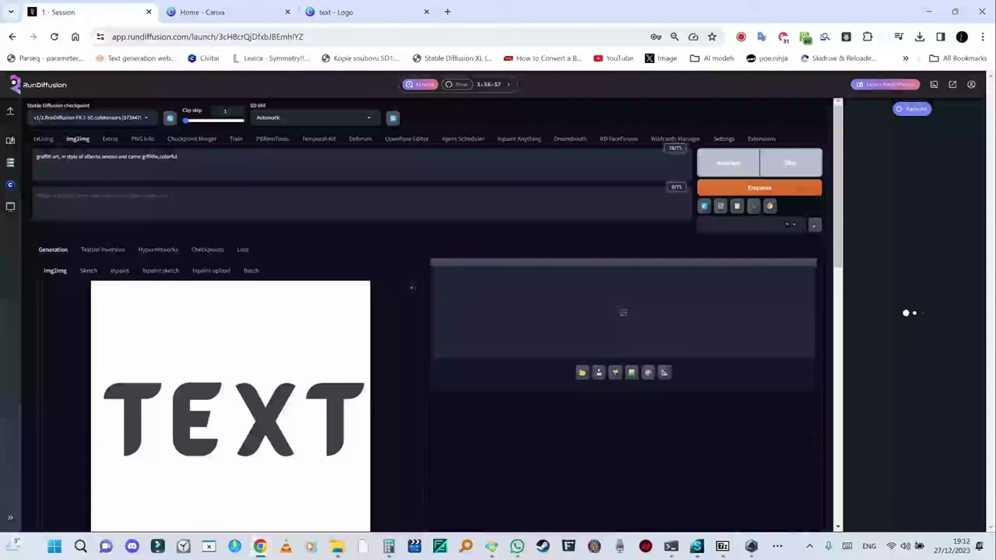
scroll(435, 311, "down", 1)
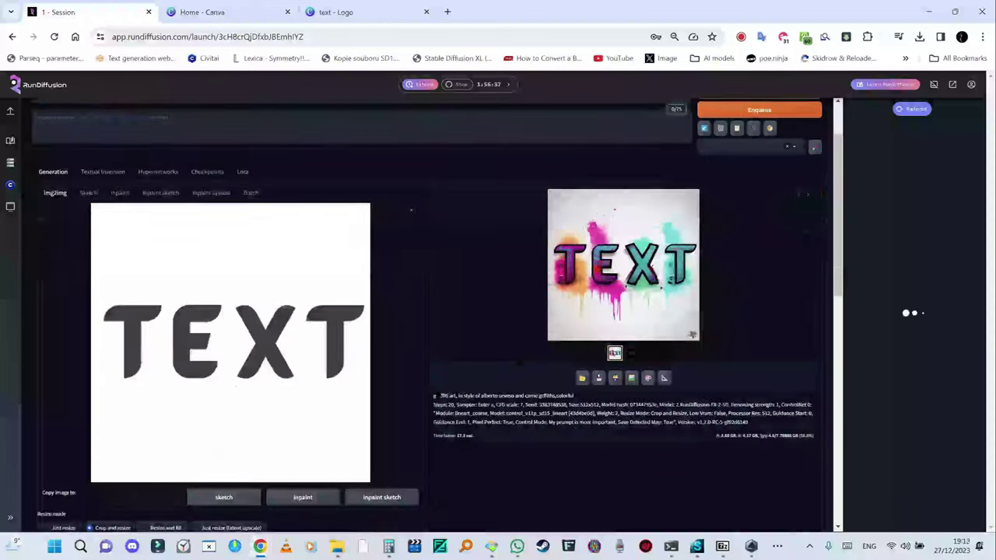
scroll(436, 311, "down", 2)
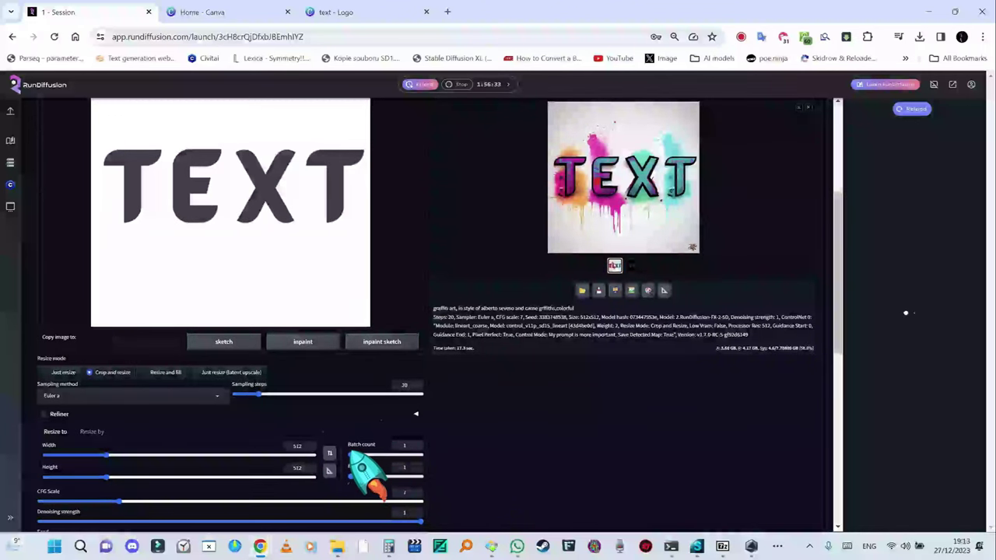
Step: Raise batch count to 4 and generate four graffiti-splash variations of TEXT
left_click_drag(352, 454, 354, 454)
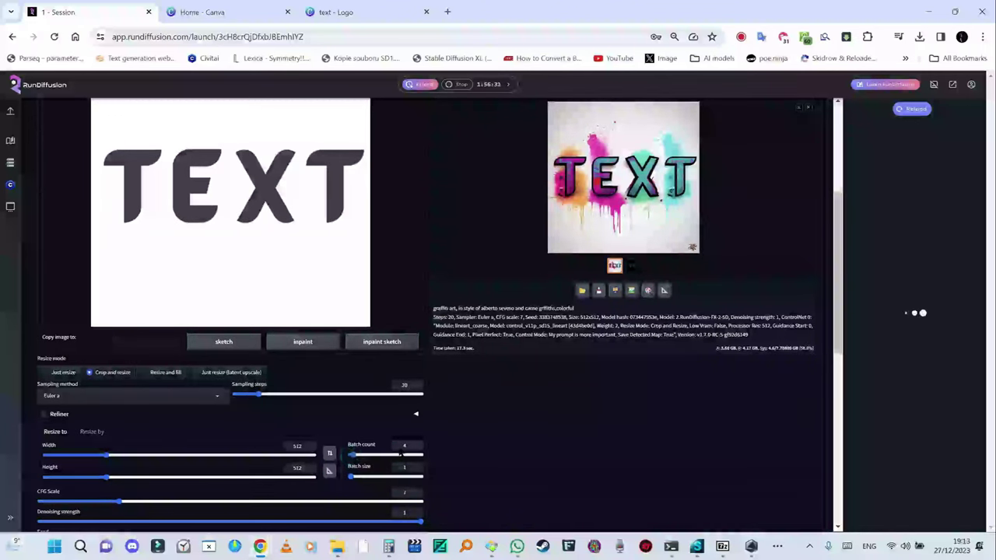
scroll(761, 170, "up", 2)
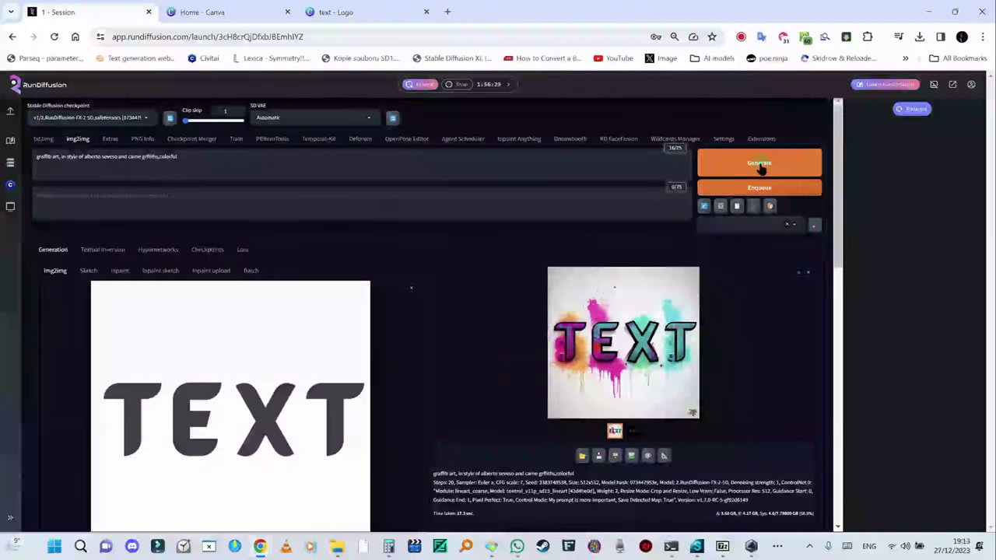
left_click(762, 165)
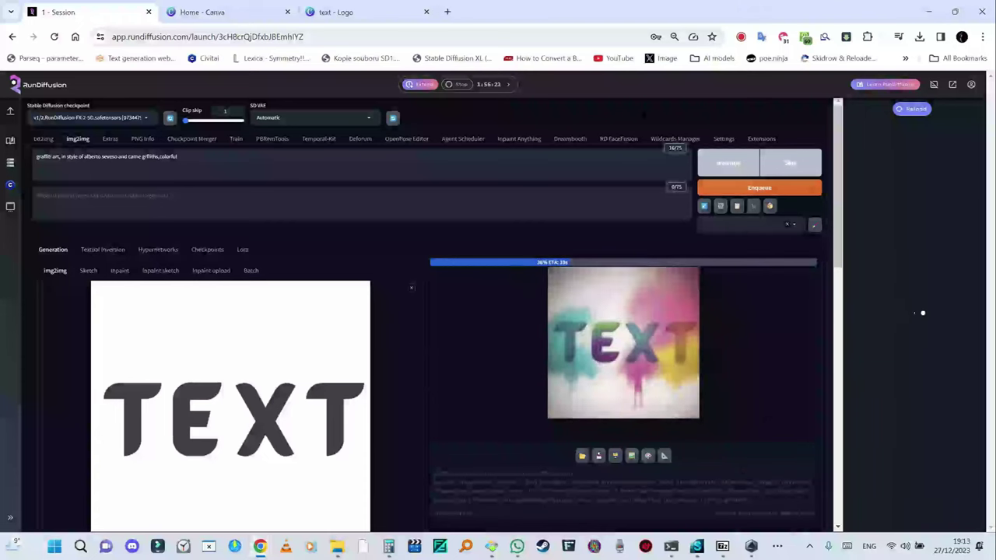
scroll(424, 312, "up", 1)
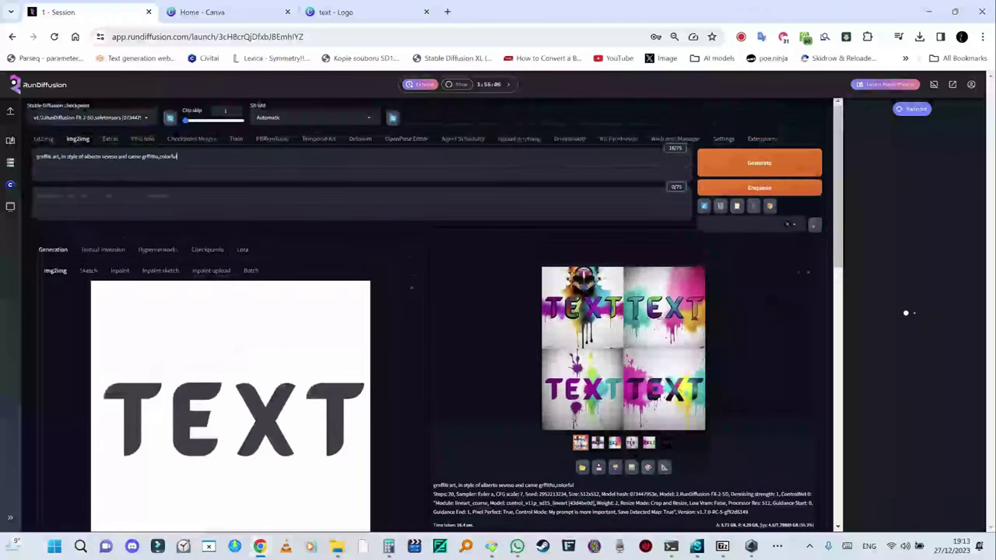